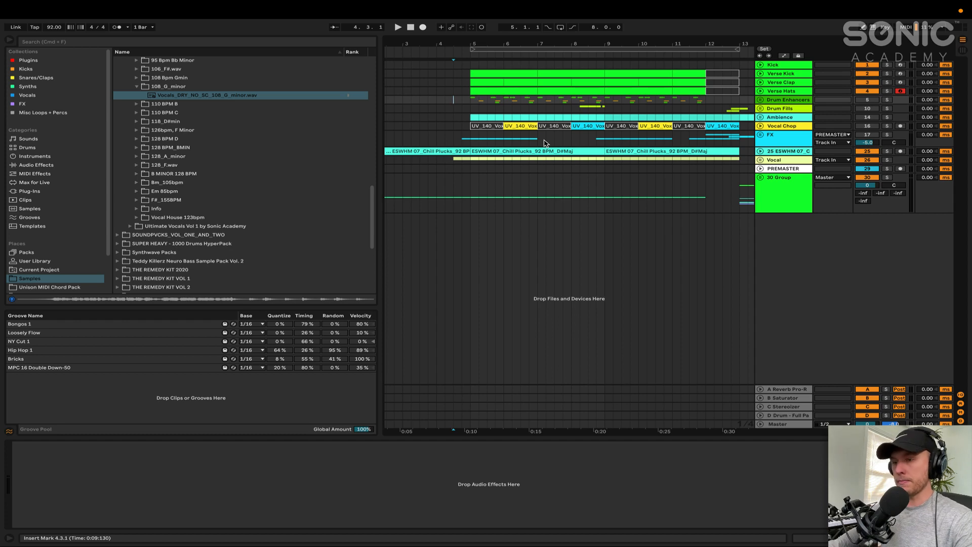
Play the verse from 4.3.1 and place the insert marker at 11.2.1 on the Drum Fills group
{"action": "key", "text": "space"}
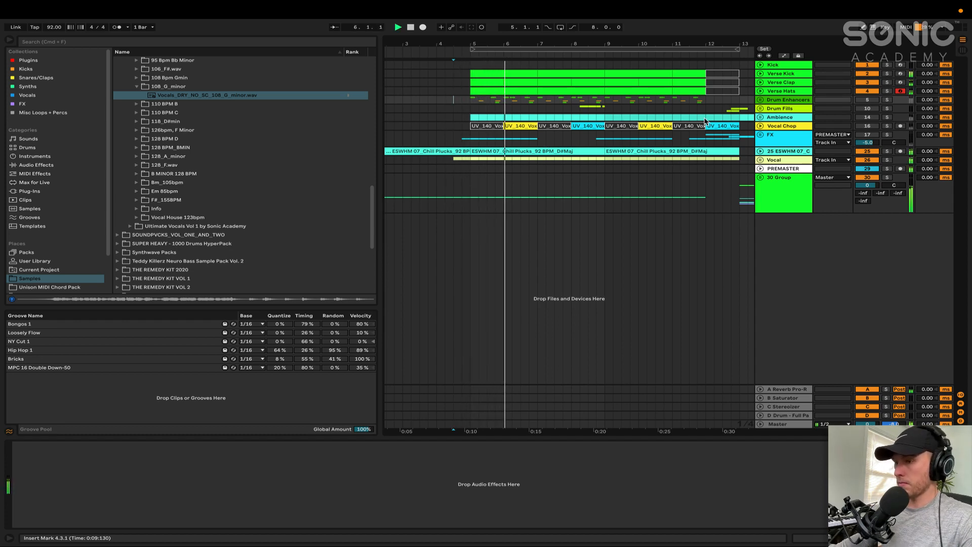
{"action": "left_click", "coordinate": [681, 107]}
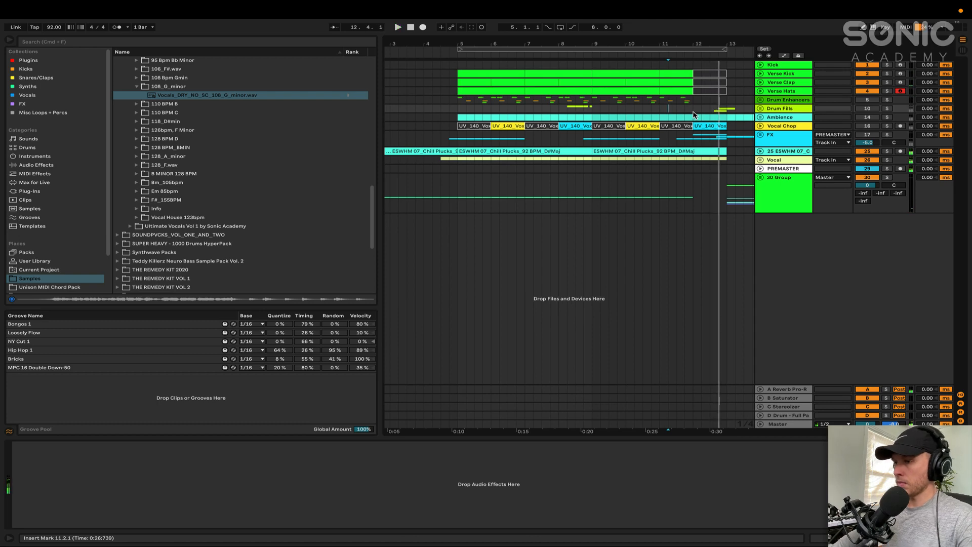
Unfold the Drum Enhancers group and activate it
{"action": "left_click", "coordinate": [760, 102]}
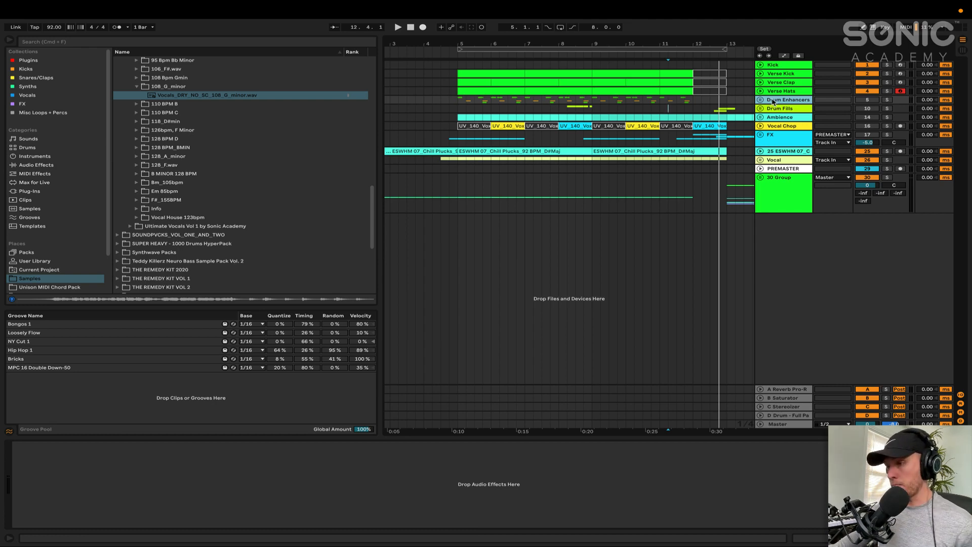
{"action": "left_click", "coordinate": [761, 101]}
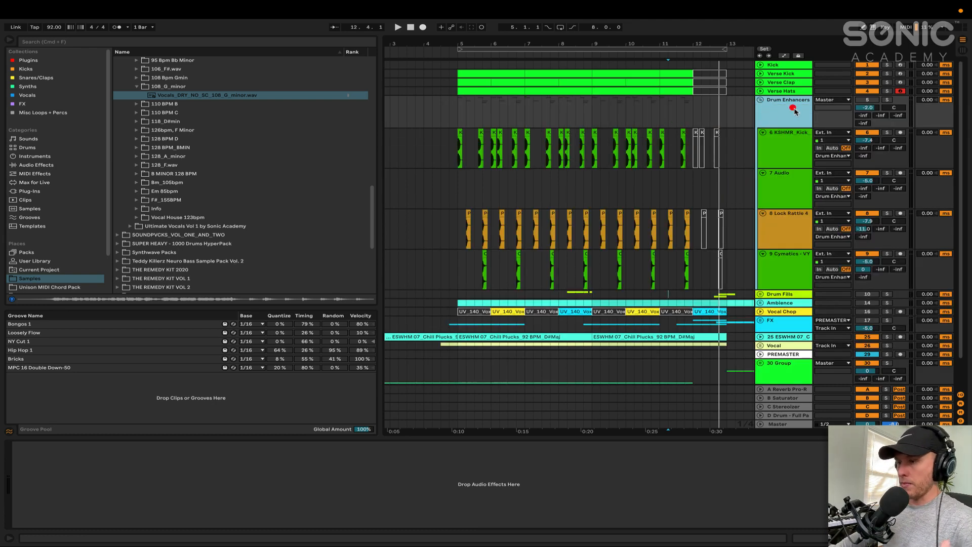
{"action": "left_click", "coordinate": [867, 99]}
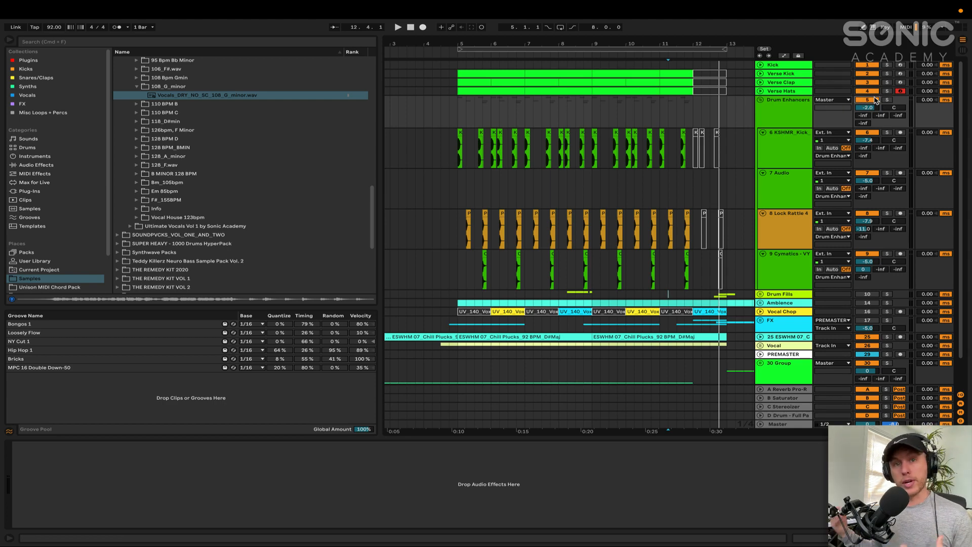
Solo the KSHMR kick layer track in Drum Enhancers and play it from its first clip at bar 5
{"action": "scroll", "coordinate": [459, 130], "scroll_direction": "up", "scroll_amount": 5}
{"action": "scroll", "coordinate": [460, 130], "scroll_direction": "down", "scroll_amount": 2}
{"action": "left_click", "coordinate": [458, 108]}
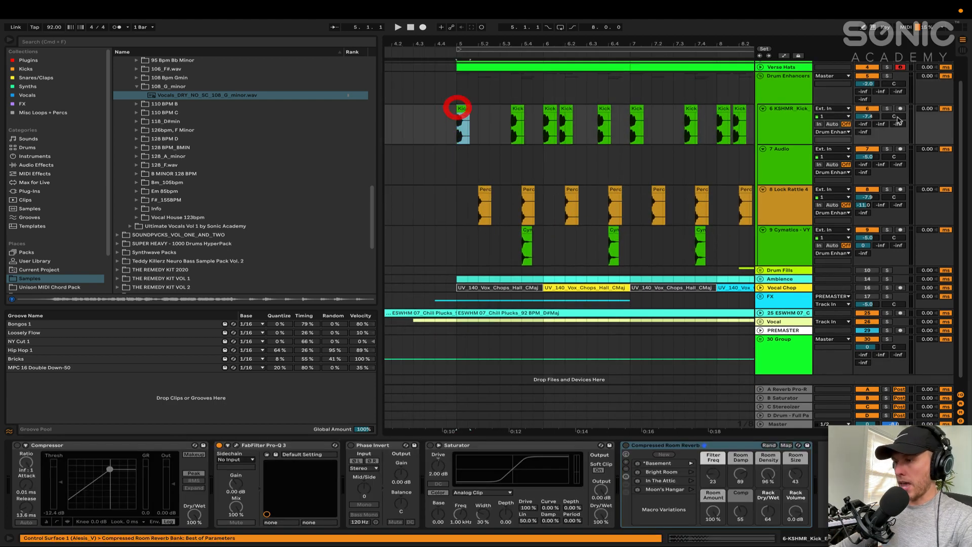
{"action": "left_click", "coordinate": [887, 108]}
{"action": "scroll", "coordinate": [467, 125], "scroll_direction": "up", "scroll_amount": 2}
{"action": "left_click", "coordinate": [460, 108]}
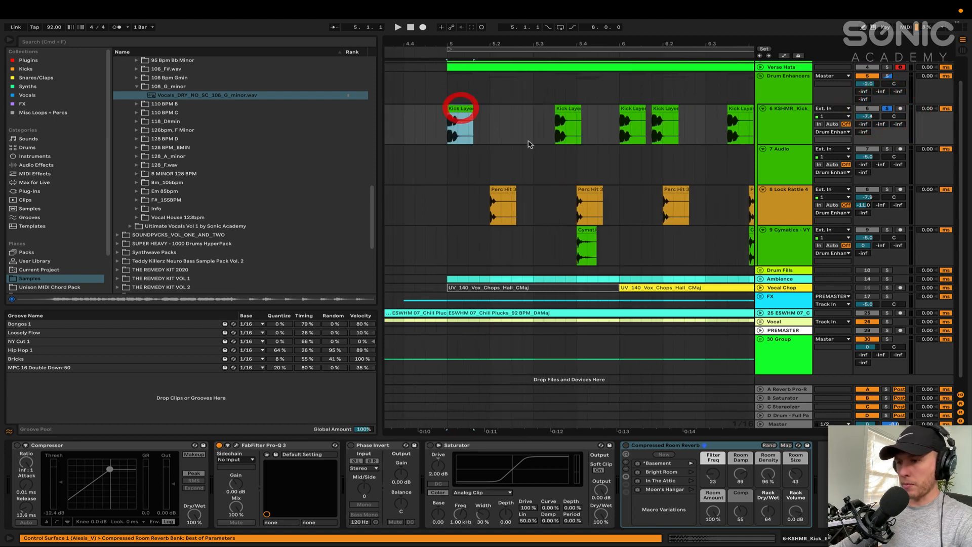
{"action": "key", "text": "space"}
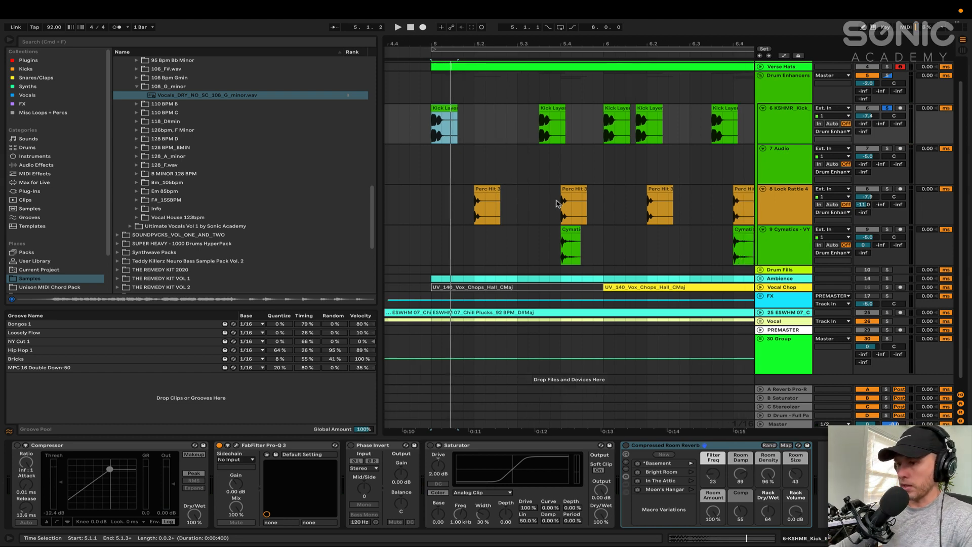
Clear the kick solos, solo the Lock Rattle track and play its first percussion hit at 5.2.1
{"action": "scroll", "coordinate": [566, 218], "scroll_direction": "right", "scroll_amount": 2}
{"action": "scroll", "coordinate": [785, 147], "scroll_direction": "up", "scroll_amount": 2}
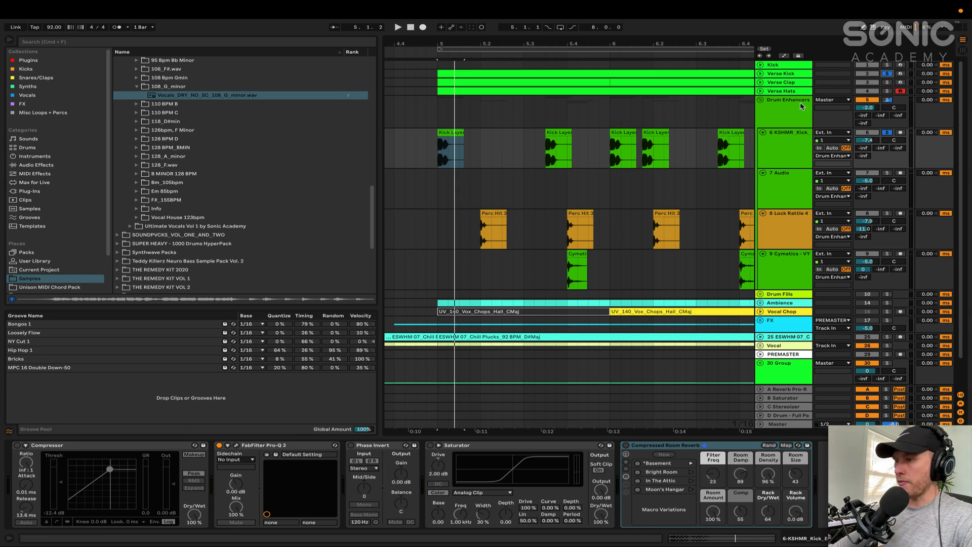
{"action": "left_click", "coordinate": [887, 81]}
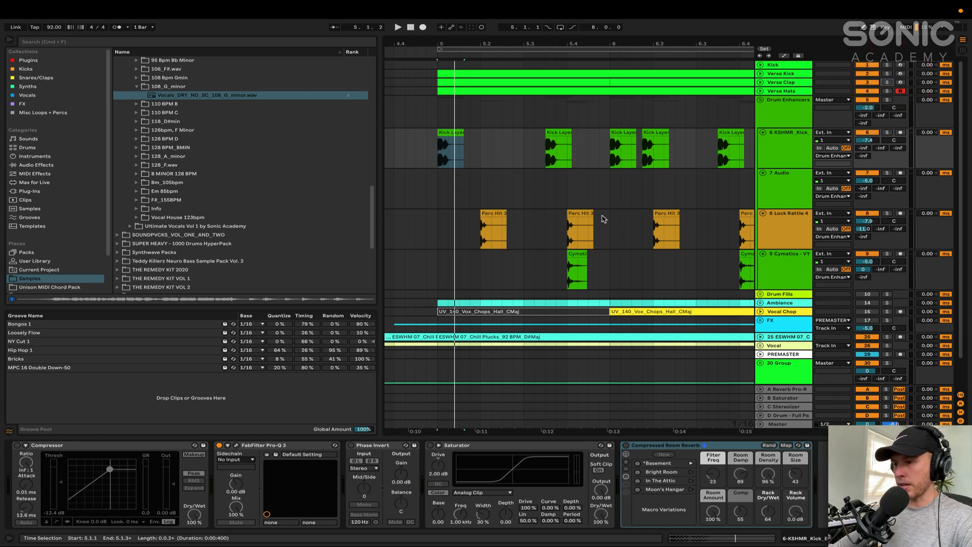
{"action": "left_click", "coordinate": [889, 213]}
{"action": "left_click", "coordinate": [482, 217]}
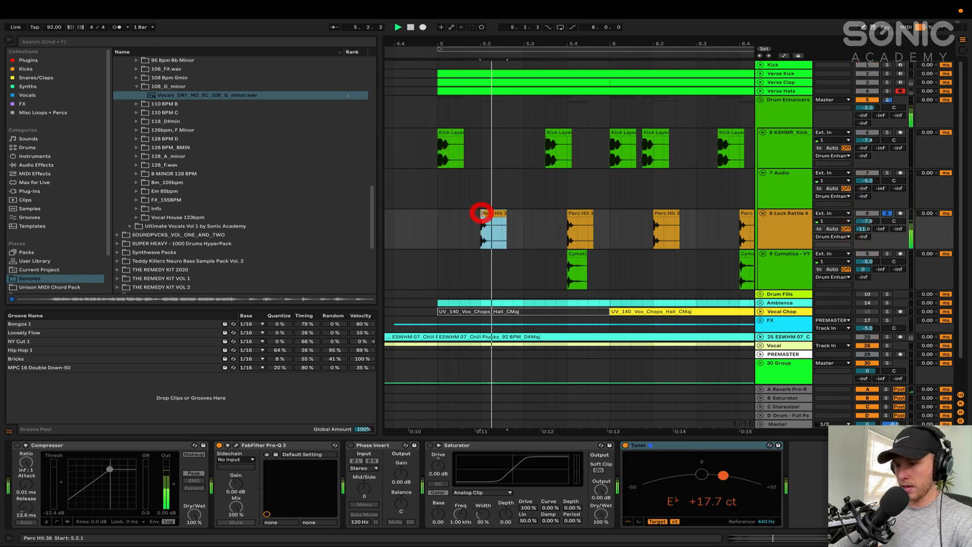
{"action": "key", "text": "space"}
{"action": "key", "text": "space"}
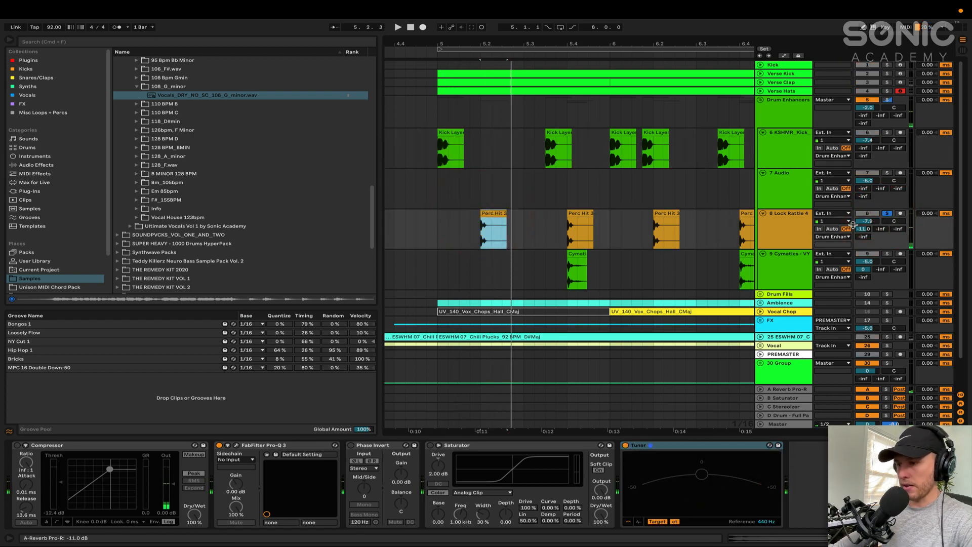
Replay the first Lock Rattle percussion hit, both on its own and with the Verse Clap track also soloed
{"action": "left_click", "coordinate": [793, 224]}
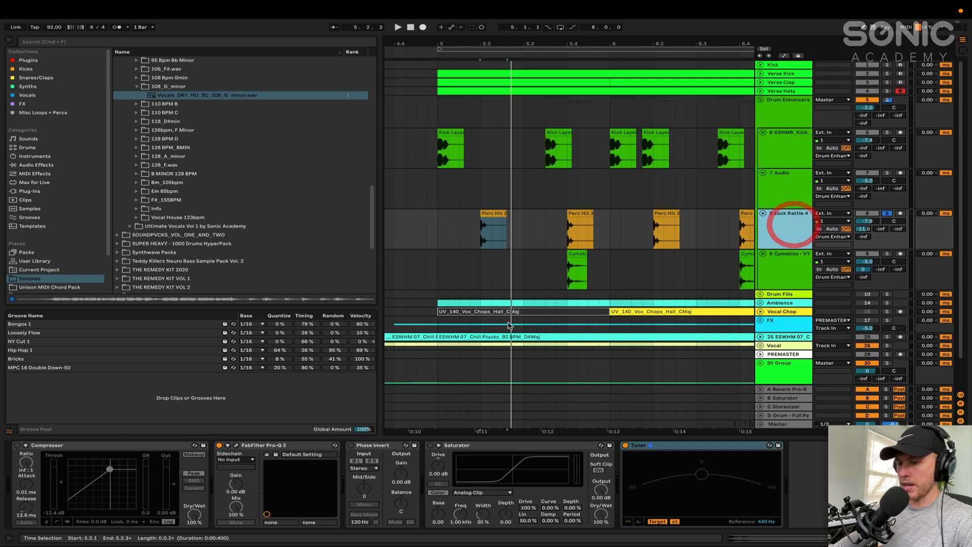
{"action": "left_click", "coordinate": [498, 214]}
{"action": "key", "text": "space"}
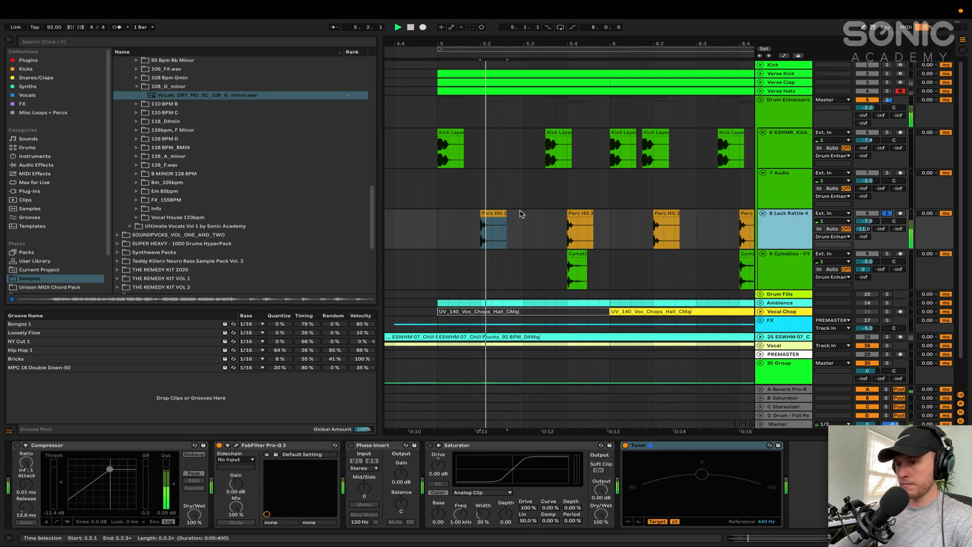
{"action": "key", "text": "space"}
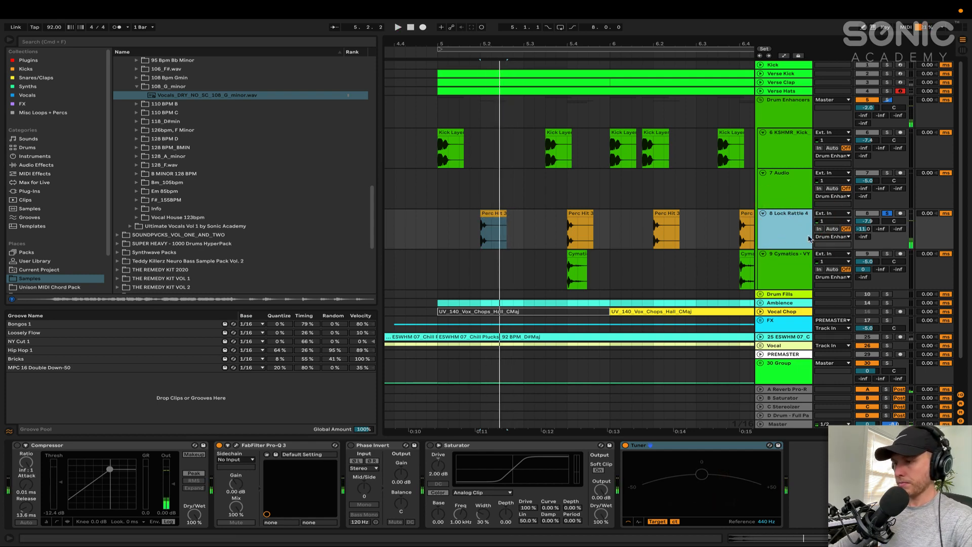
{"action": "left_click", "coordinate": [887, 82]}
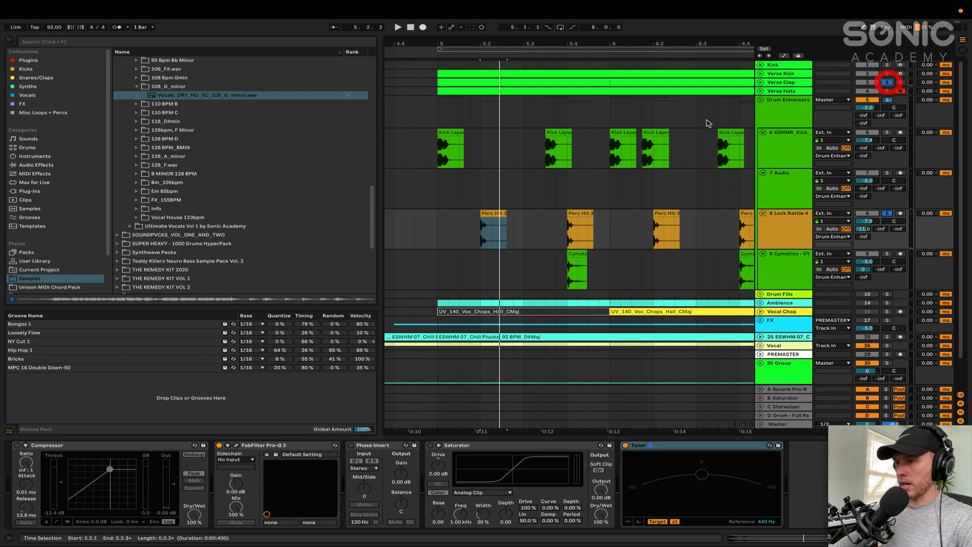
{"action": "key", "text": "space"}
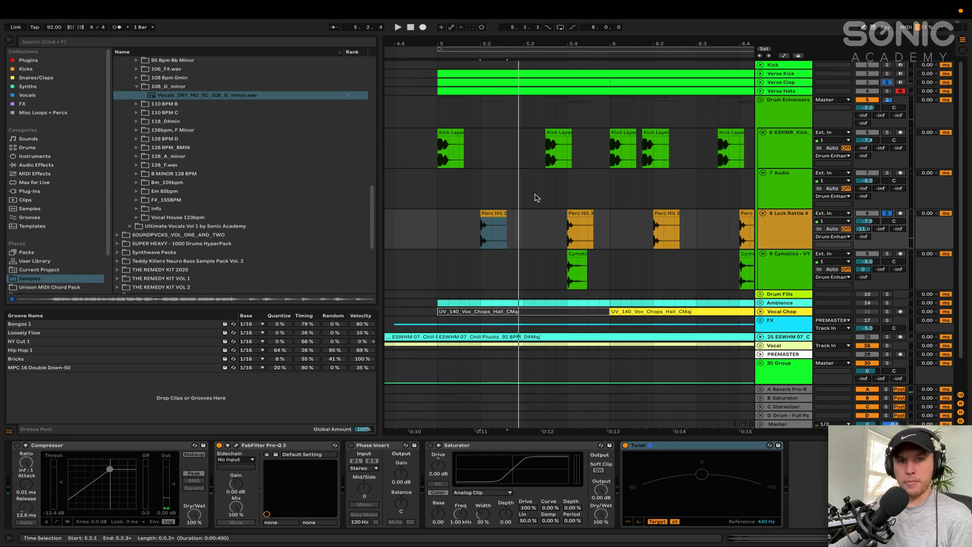
Solo the Cymatics track in Drum Enhancers and play it from just before its first clip
{"action": "left_click", "coordinate": [885, 255]}
{"action": "left_click", "coordinate": [556, 258]}
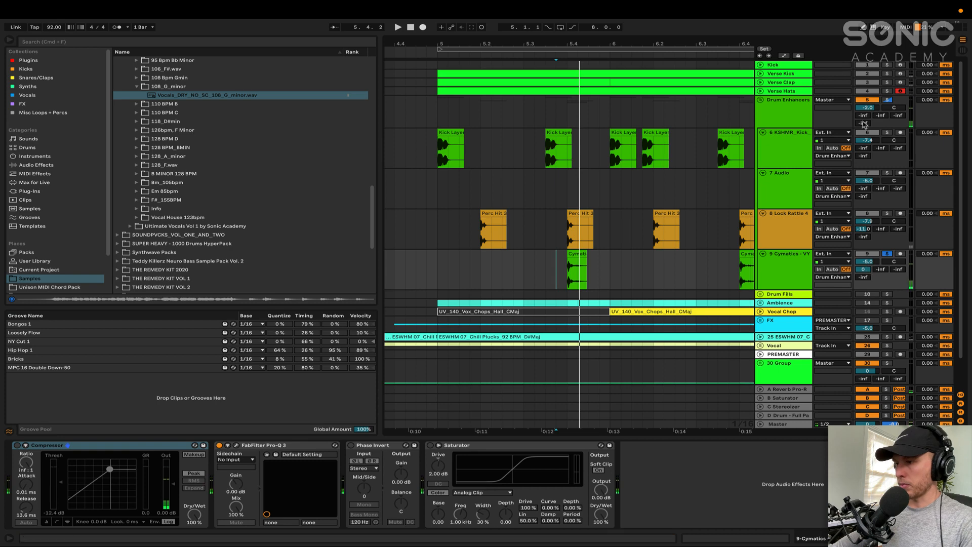
Solo the kick, clap and hat tracks together with the Drum Enhancers group and play them from bar 5
{"action": "left_click_drag", "start_coordinate": [890, 101], "coordinate": [888, 84]}
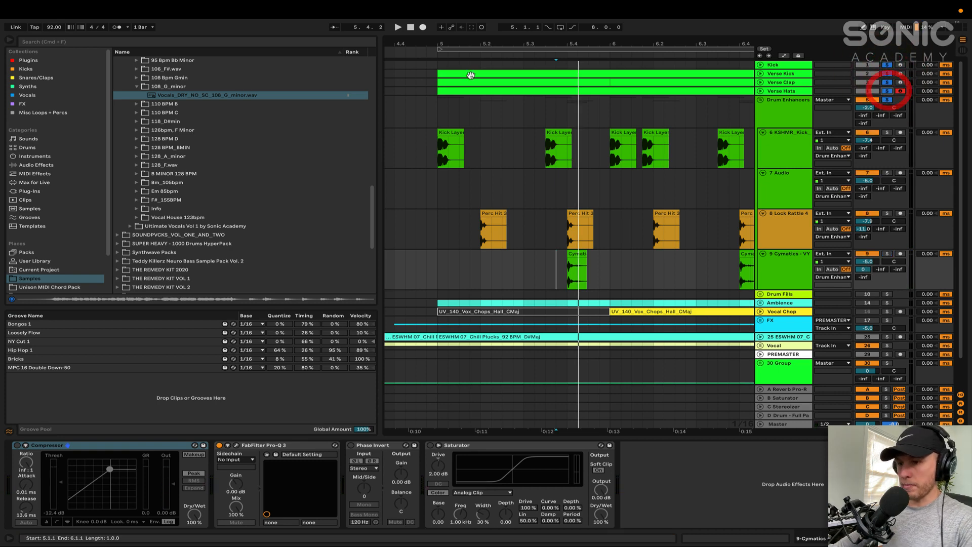
{"action": "left_click", "coordinate": [437, 66]}
{"action": "key", "text": "space"}
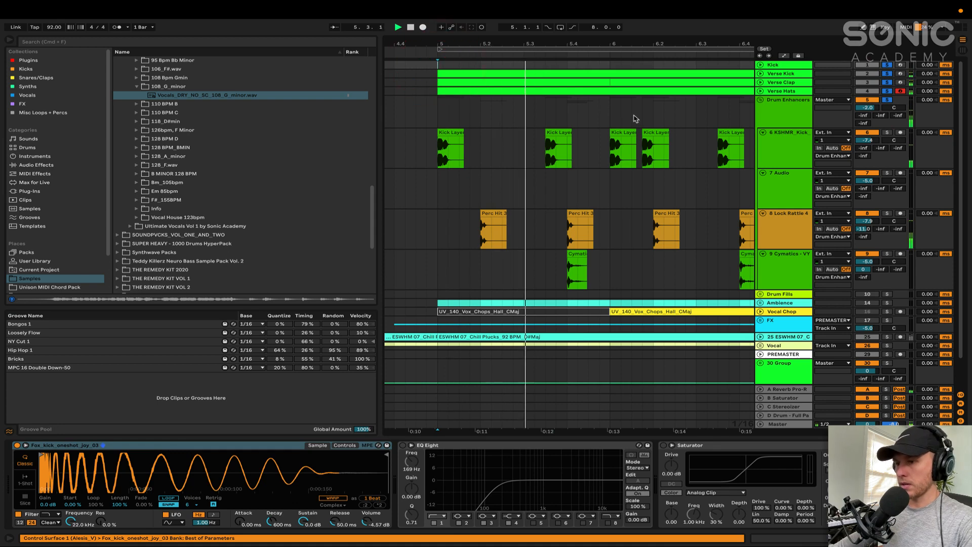
{"action": "key", "text": "minus"}
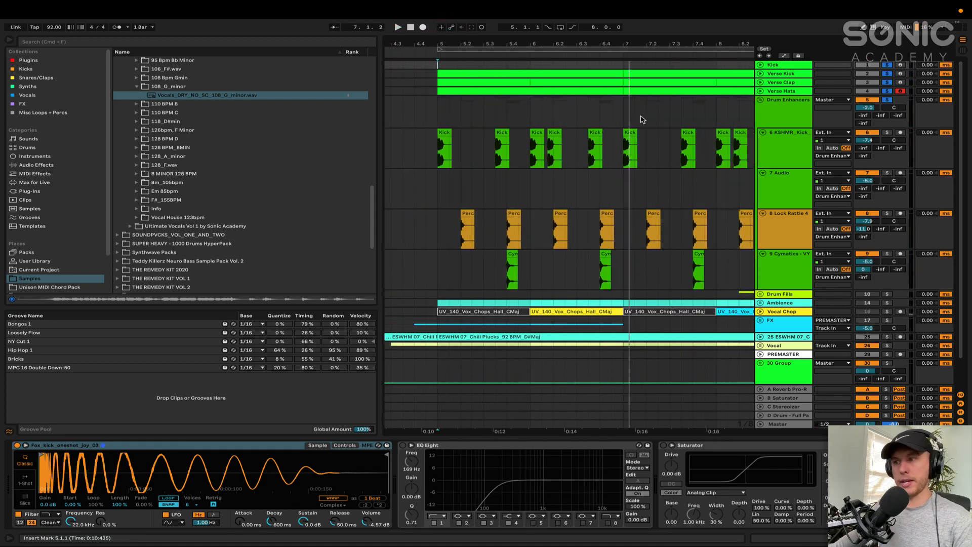
Unfold and activate the Drum Fills group, selecting bar 8 on its Drum fill track
{"action": "scroll", "coordinate": [792, 273], "scroll_direction": "down", "scroll_amount": 3}
{"action": "left_click", "coordinate": [769, 260]}
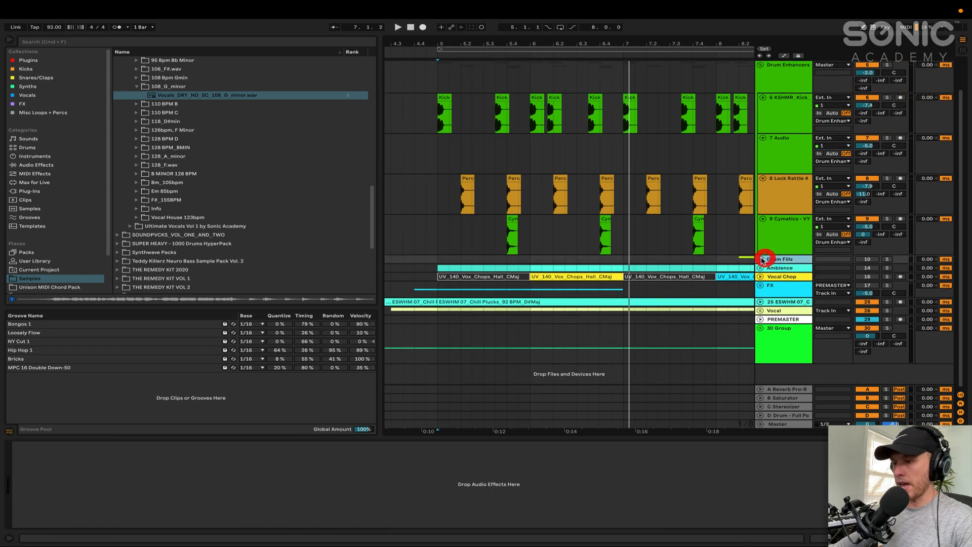
{"action": "left_click", "coordinate": [760, 258]}
{"action": "scroll", "coordinate": [711, 244], "scroll_direction": "down", "scroll_amount": 4}
{"action": "left_click", "coordinate": [636, 265]}
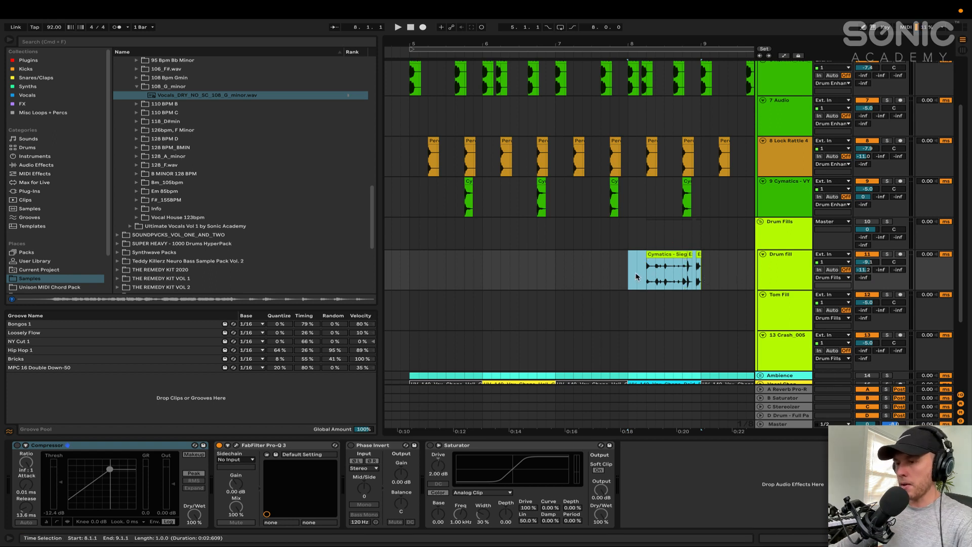
{"action": "left_click_drag", "start_coordinate": [636, 277], "coordinate": [700, 278]}
{"action": "scroll", "coordinate": [700, 279], "scroll_direction": "up", "scroll_amount": 4}
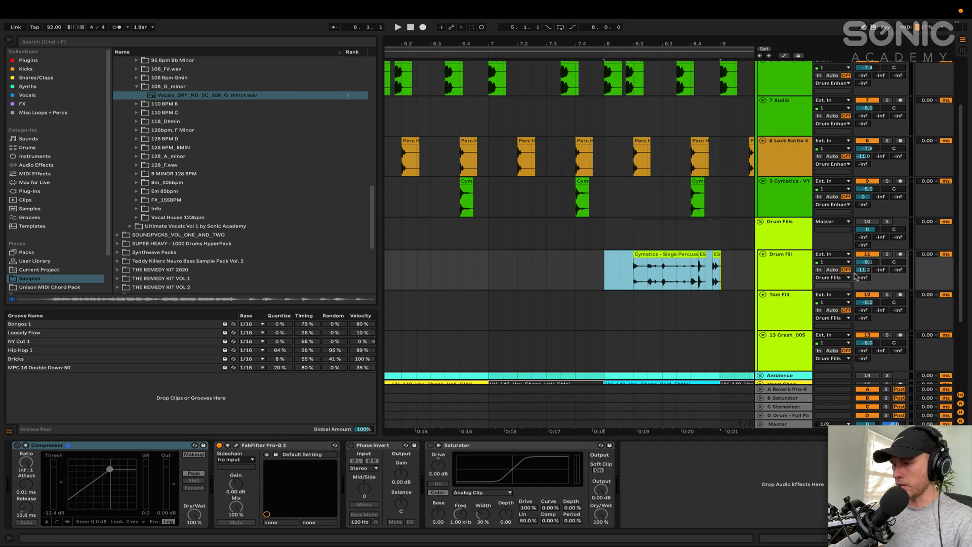
{"action": "left_click", "coordinate": [867, 221]}
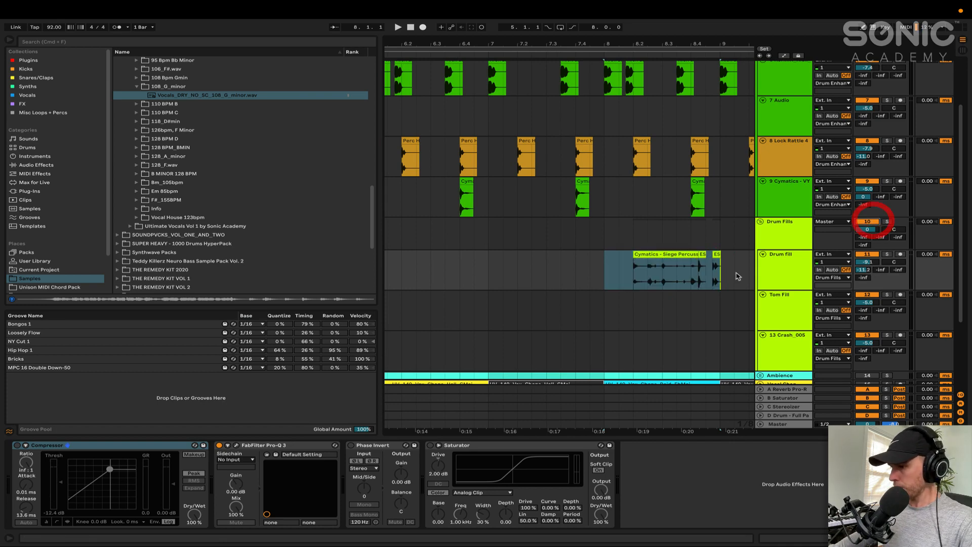
Play the arrangement from bar 8 to hear the drum fill in the full mix
{"action": "scroll", "coordinate": [598, 259], "scroll_direction": "down", "scroll_amount": 4}
{"action": "left_click", "coordinate": [607, 264]}
{"action": "key", "text": "space"}
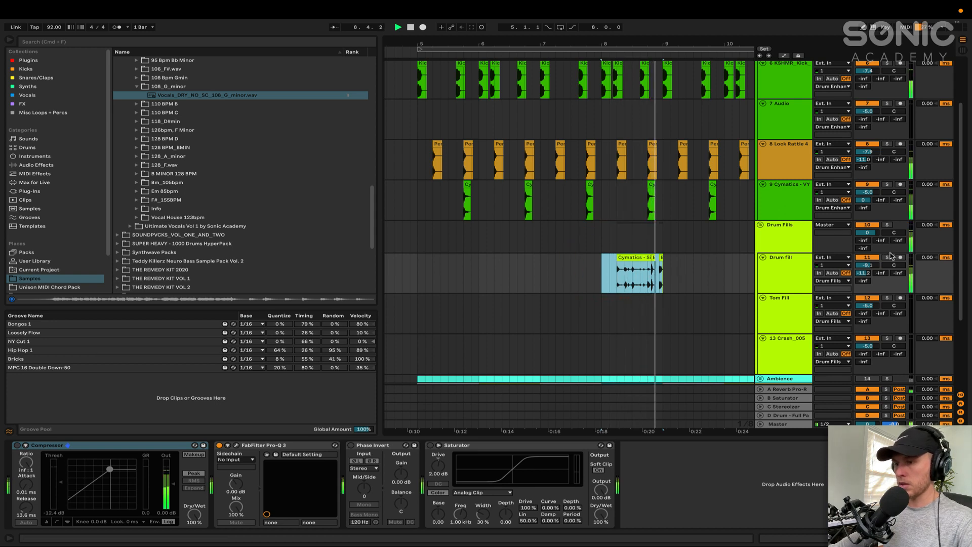
{"action": "key", "text": "space"}
{"action": "key", "text": "space"}
{"action": "scroll", "coordinate": [742, 258], "scroll_direction": "down", "scroll_amount": 4}
{"action": "key", "text": "space"}
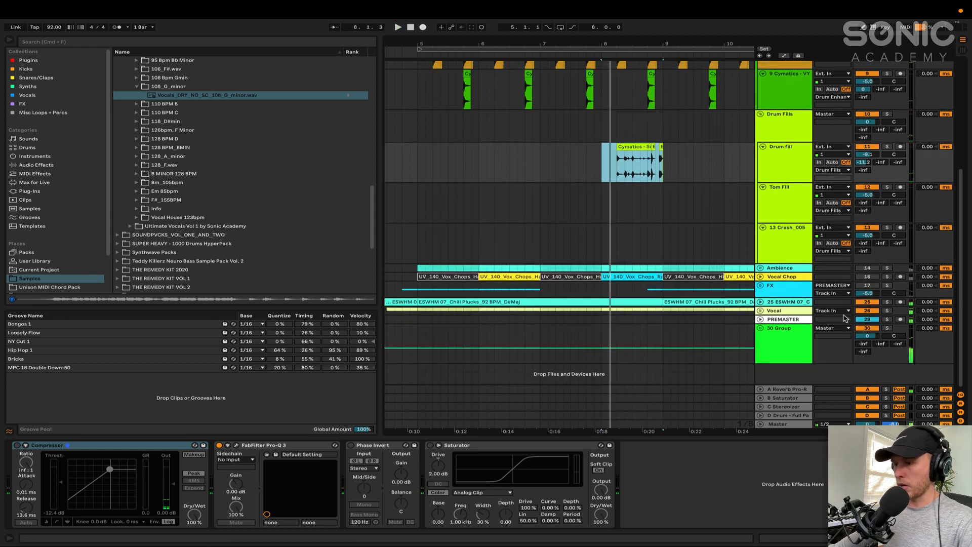
Deactivate the Vocal track and play the arrangement from 8.1.1
{"action": "left_click", "coordinate": [792, 310]}
{"action": "left_click", "coordinate": [860, 312]}
{"action": "left_click", "coordinate": [603, 126]}
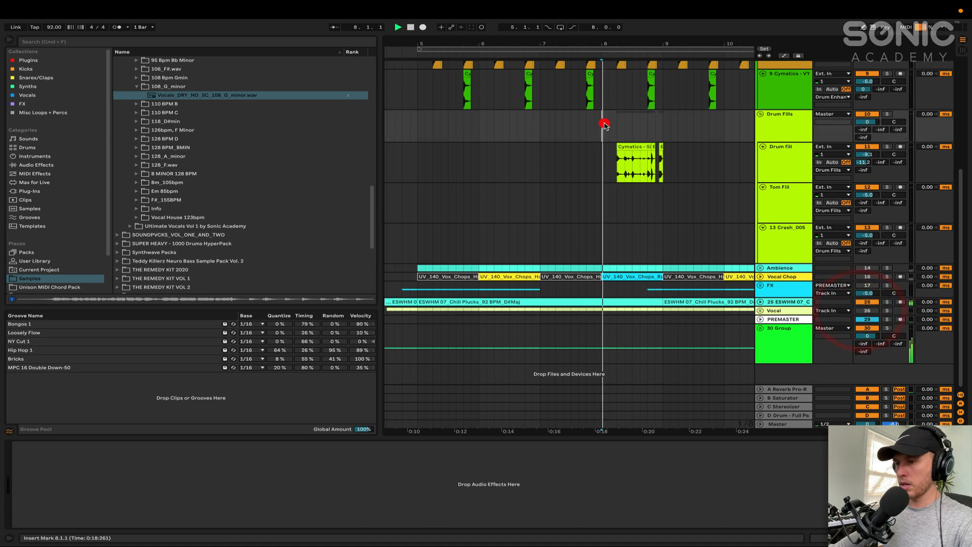
{"action": "key", "text": "space"}
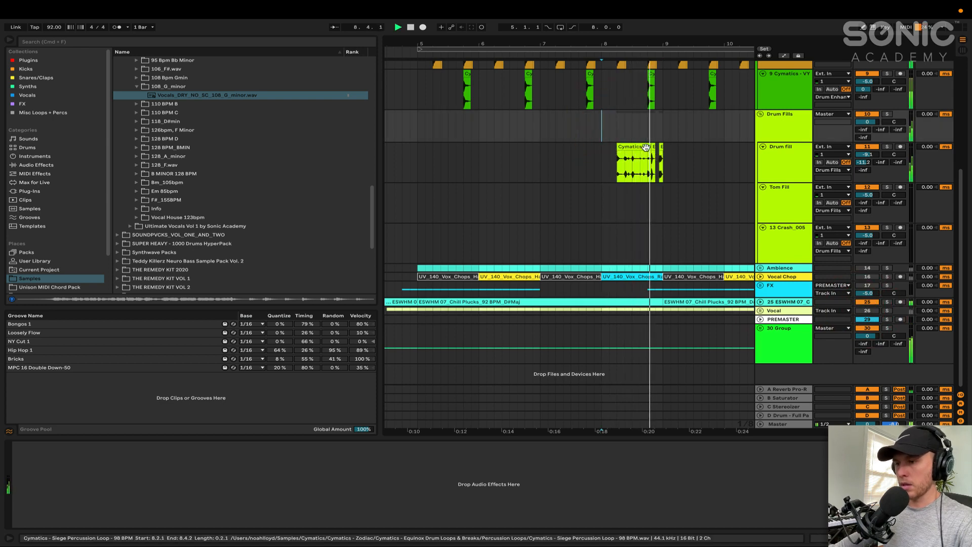
{"action": "key", "text": "space"}
Solo the Drum fill track and play it from bar 8
{"action": "left_click", "coordinate": [790, 154]}
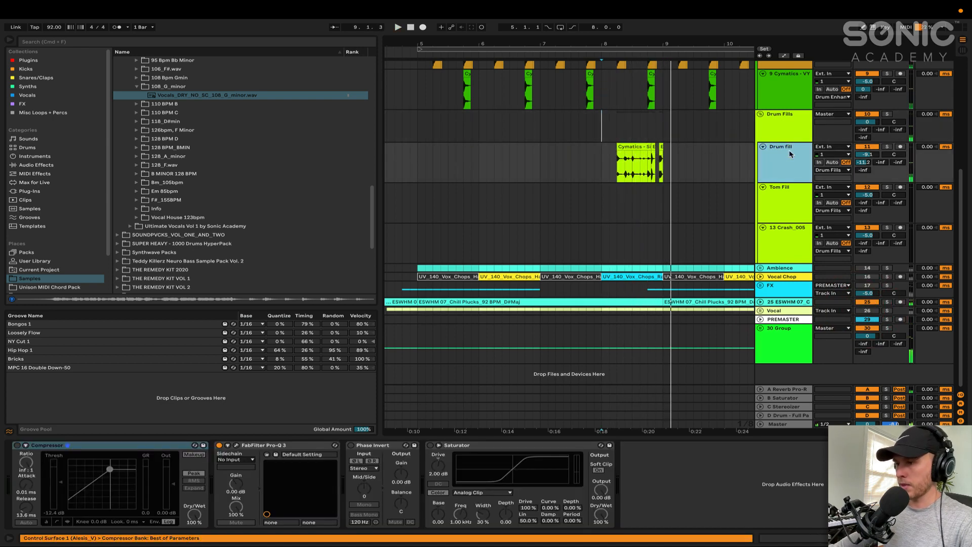
{"action": "left_click", "coordinate": [887, 146]}
{"action": "key", "text": "space"}
{"action": "scroll", "coordinate": [640, 147], "scroll_direction": "up", "scroll_amount": 3}
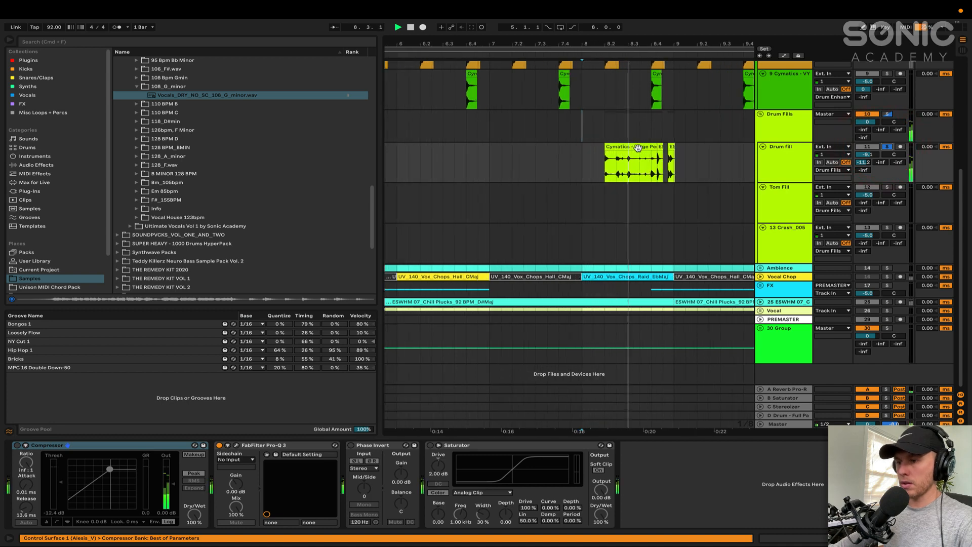
{"action": "scroll", "coordinate": [663, 152], "scroll_direction": "up", "scroll_amount": 5}
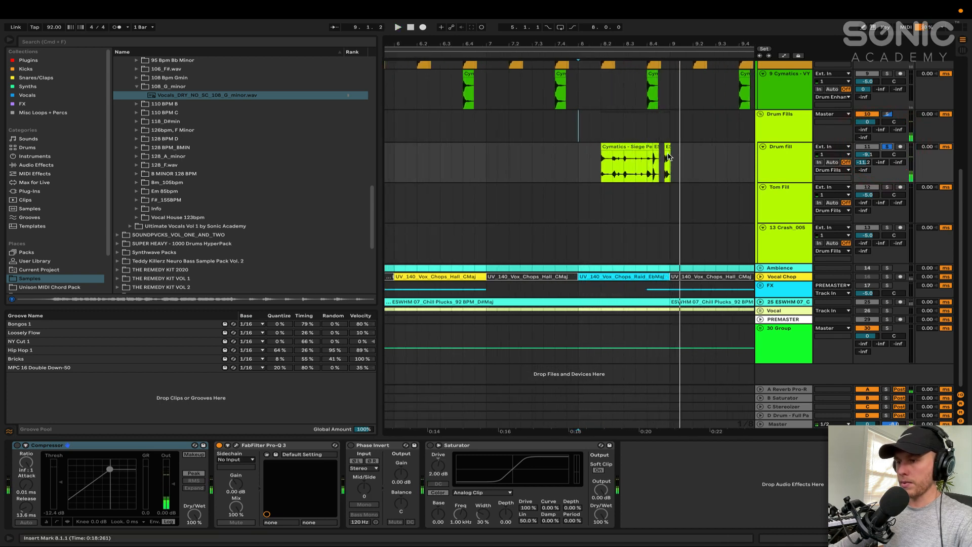
Select the short ESM one-shot clip at the end of the drum fill and play it in solo
{"action": "left_click", "coordinate": [625, 146]}
{"action": "left_click", "coordinate": [662, 145]}
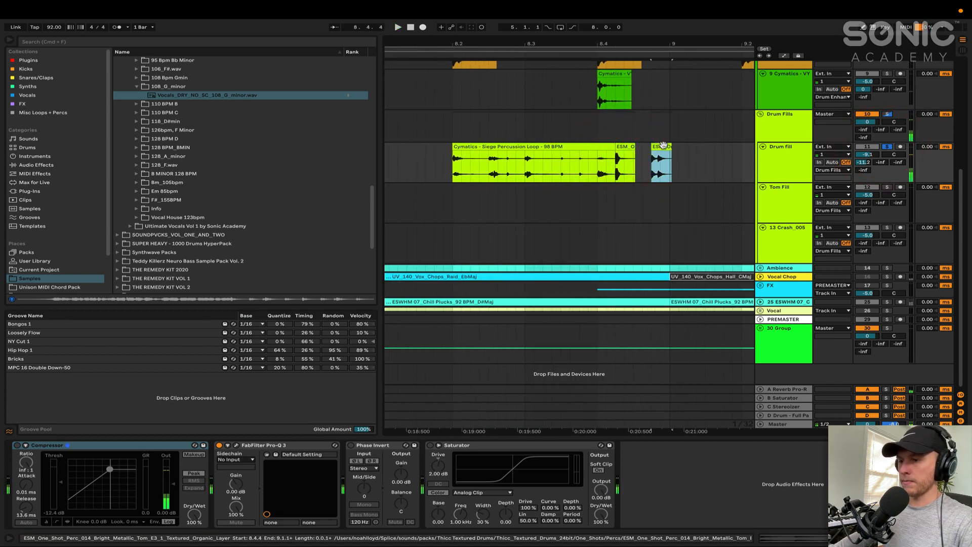
{"action": "key", "text": "space"}
{"action": "key", "text": "space"}
{"action": "key", "text": "space"}
Place the insert marker at 8.4.1, take the Drum fill track out of solo and play the full mix
{"action": "left_click", "coordinate": [588, 132]}
{"action": "scroll", "coordinate": [586, 130], "scroll_direction": "down", "scroll_amount": 3}
{"action": "scroll", "coordinate": [585, 129], "scroll_direction": "up", "scroll_amount": 1}
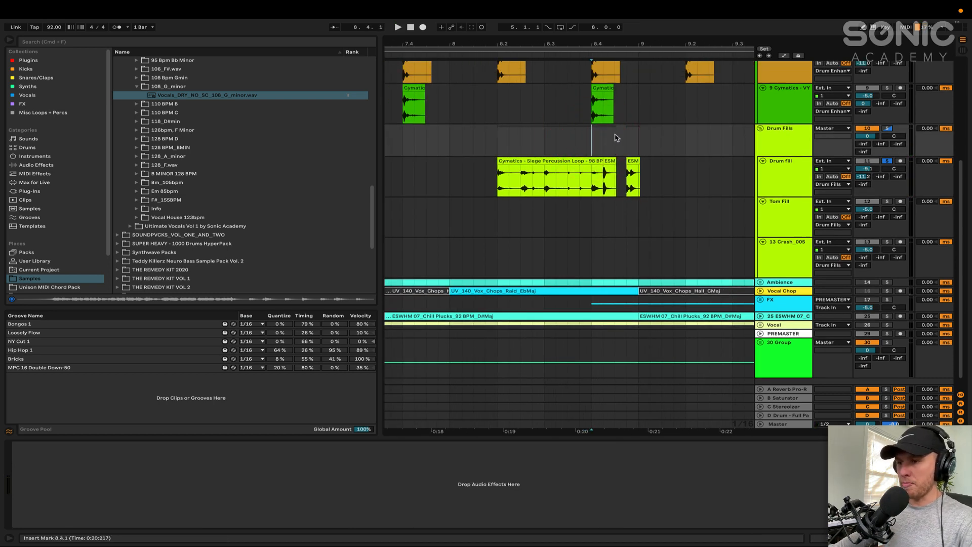
{"action": "key", "text": "space"}
{"action": "left_click", "coordinate": [886, 161]}
{"action": "key", "text": "space"}
{"action": "key", "text": "space"}
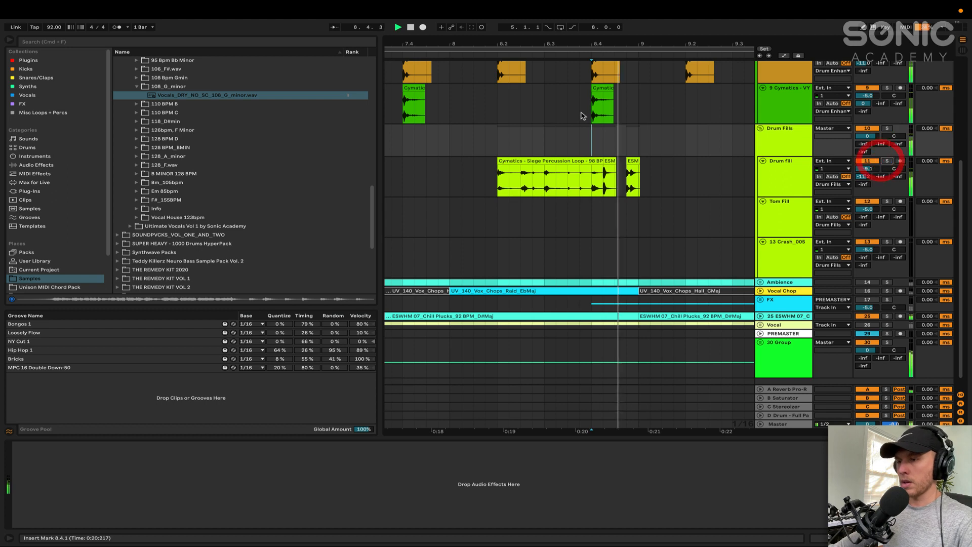
Place the insert marker at 8.2.1 at the start of the drum fill and examine the Drum fill clips
{"action": "left_click", "coordinate": [501, 131]}
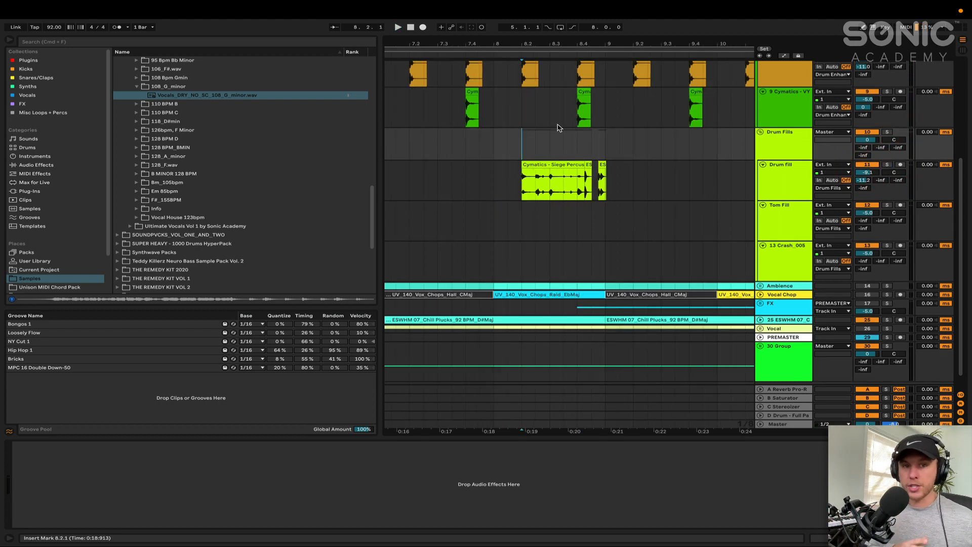
{"action": "scroll", "coordinate": [562, 129], "scroll_direction": "down", "scroll_amount": 5}
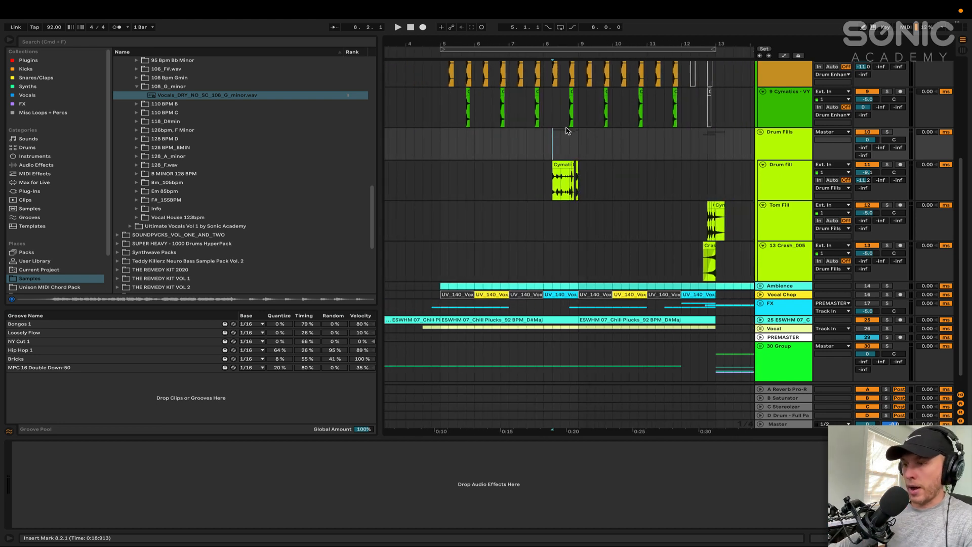
{"action": "mouse_move", "coordinate": [555, 149]}
{"action": "left_mouse_down"}
{"action": "mouse_move", "coordinate": [568, 276]}
{"action": "mouse_move", "coordinate": [578, 188]}
{"action": "left_mouse_up"}
Place the insert marker at 12.3.3, just before the Tom Fill clips, and play the fill
{"action": "left_click", "coordinate": [689, 156]}
{"action": "scroll", "coordinate": [715, 174], "scroll_direction": "up", "scroll_amount": 4}
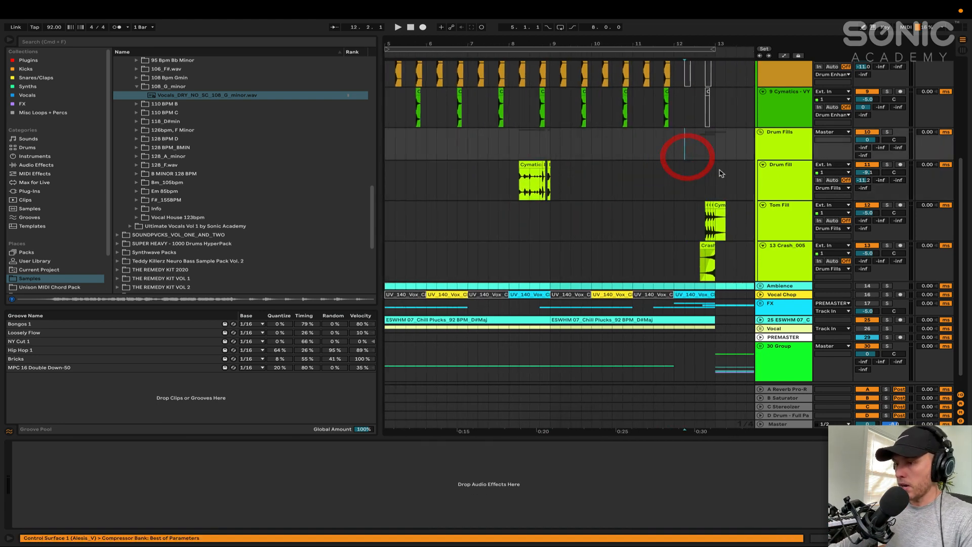
{"action": "scroll", "coordinate": [707, 177], "scroll_direction": "up", "scroll_amount": 2}
{"action": "left_click", "coordinate": [698, 195]}
{"action": "left_click", "coordinate": [703, 221]}
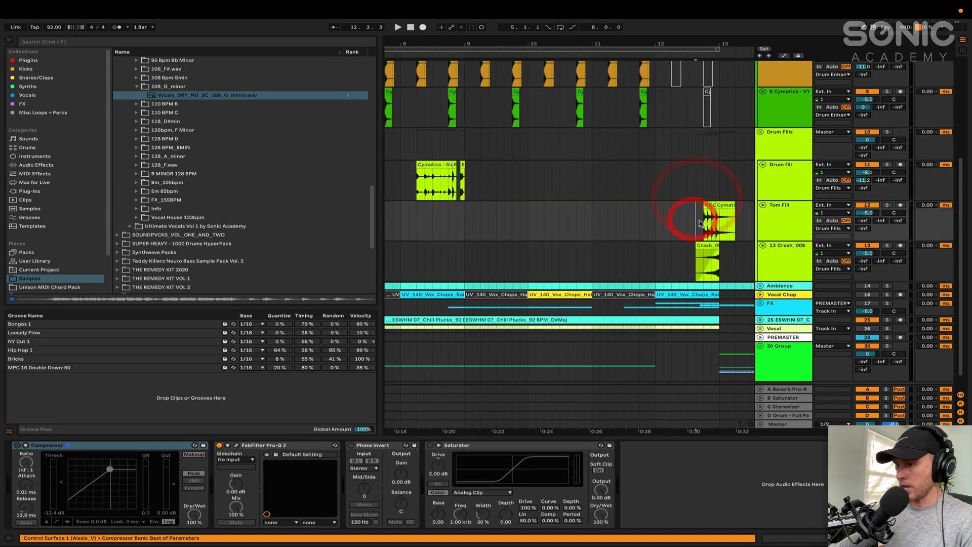
{"action": "scroll", "coordinate": [706, 220], "scroll_direction": "up", "scroll_amount": 3}
{"action": "key", "text": "space"}
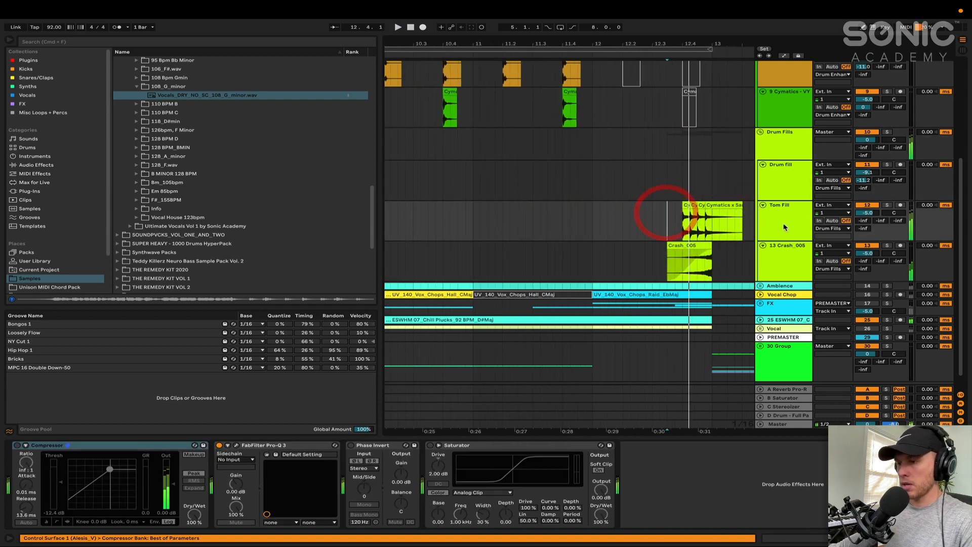
Solo the Tom Fill track and play it on its own
{"action": "left_click", "coordinate": [886, 205]}
{"action": "key", "text": "space"}
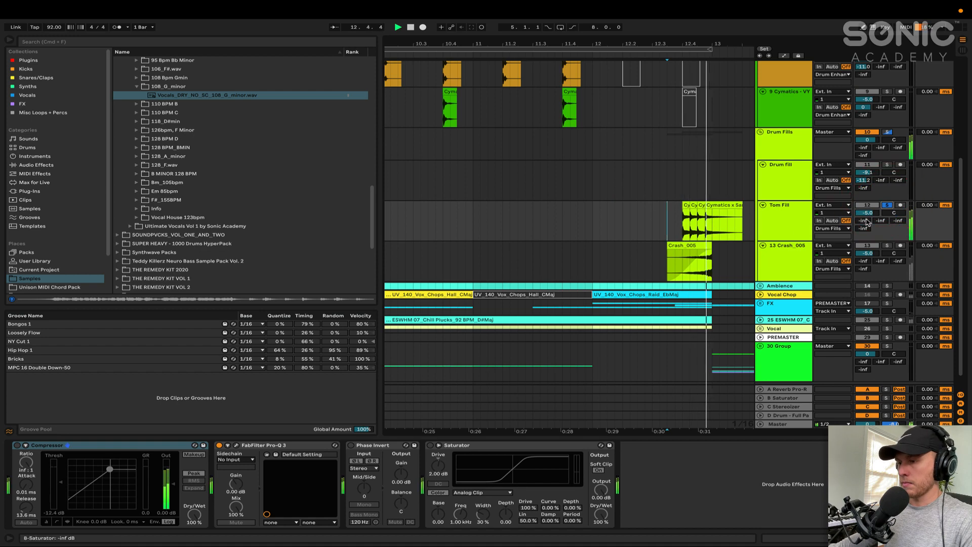
{"action": "key", "text": "space"}
Solo the 13 Crash_005 track alongside Tom Fill and play both from 12.3.3
{"action": "left_click", "coordinate": [886, 245]}
{"action": "left_click", "coordinate": [668, 223]}
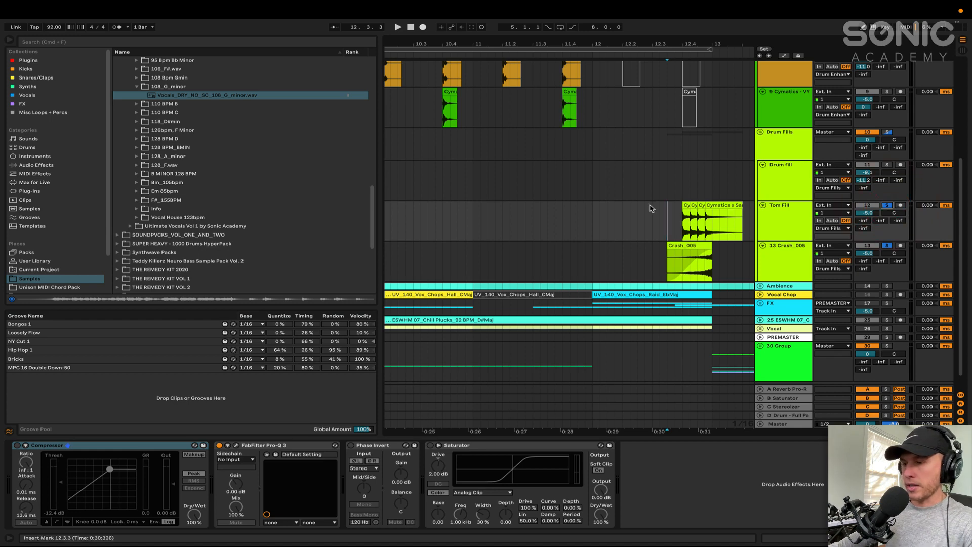
{"action": "left_click", "coordinate": [887, 206]}
{"action": "key", "text": "space"}
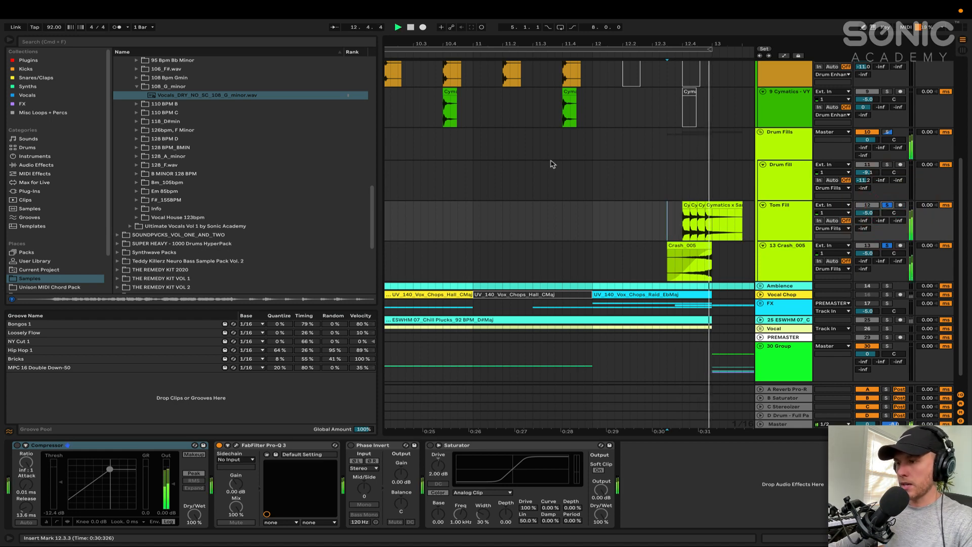
{"action": "key", "text": "space"}
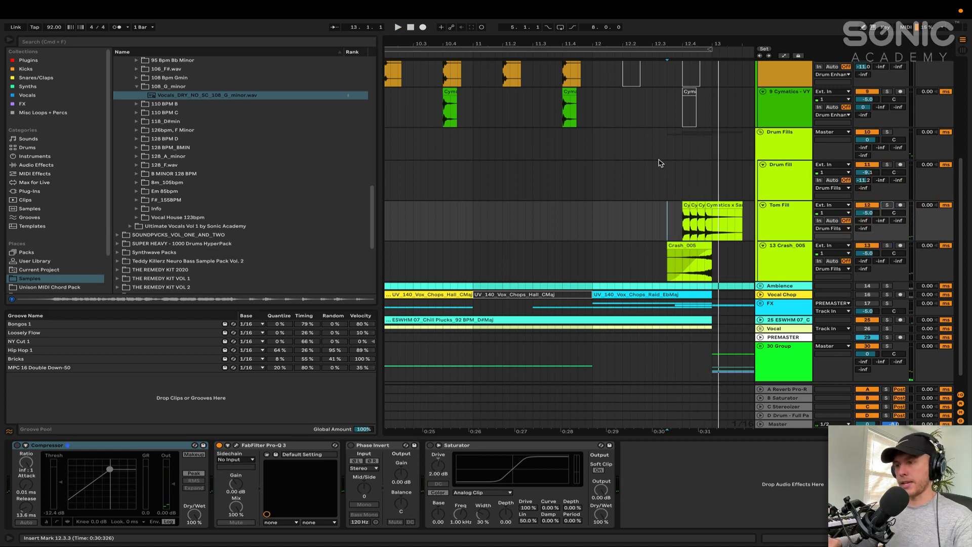
Expand the Ambience group and solo its 15 ANA 2 track
{"action": "scroll", "coordinate": [616, 156], "scroll_direction": "down", "scroll_amount": 5}
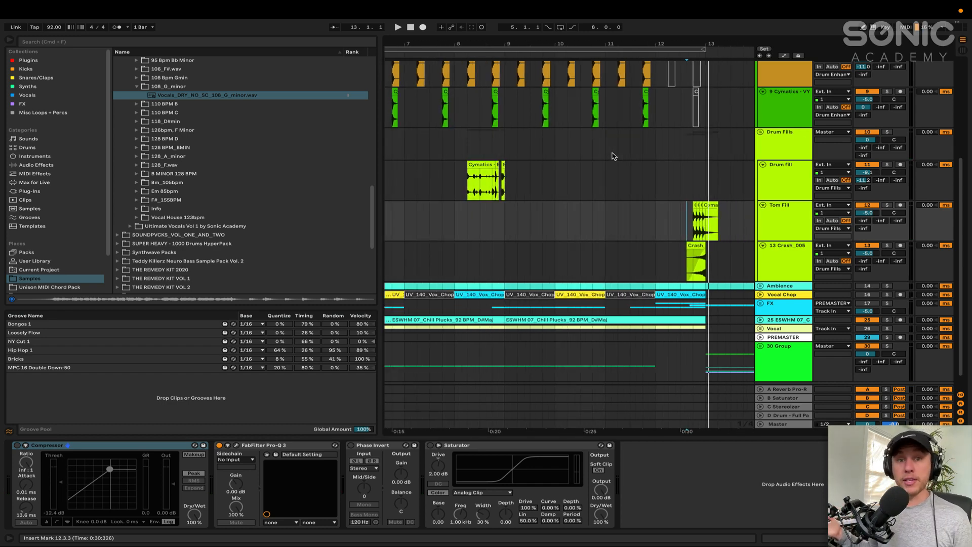
{"action": "scroll", "coordinate": [613, 156], "scroll_direction": "left", "scroll_amount": 3}
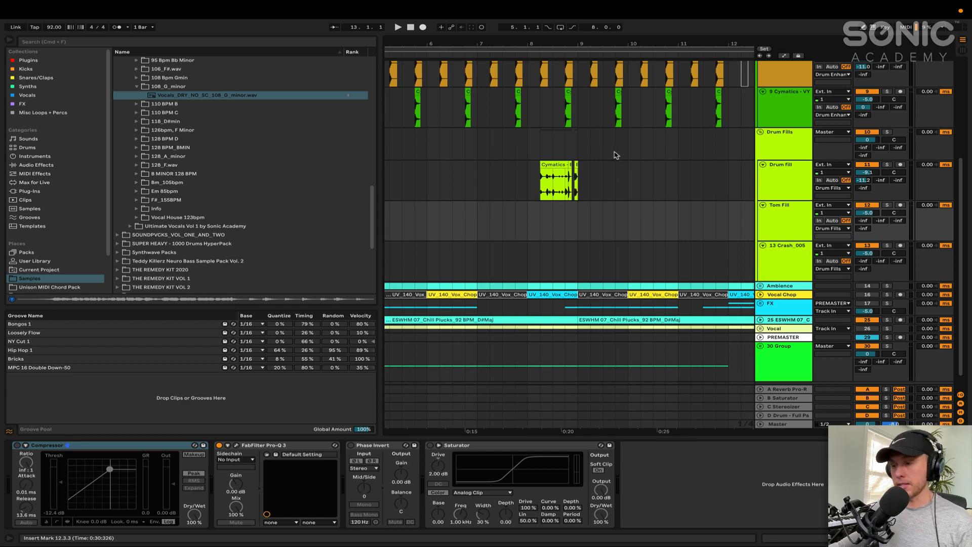
{"action": "left_click", "coordinate": [760, 286]}
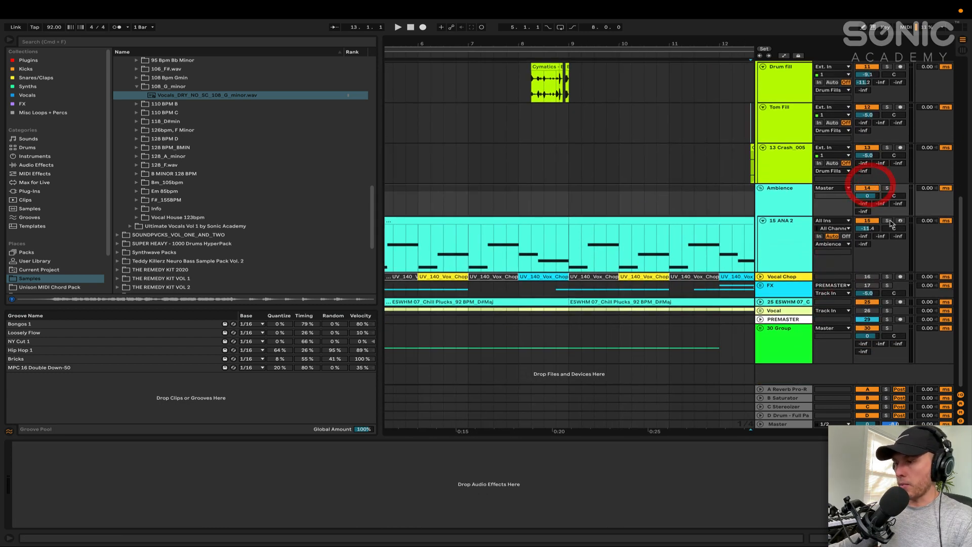
{"action": "left_click", "coordinate": [888, 221]}
Select the first 15 ANA 2 clip, from 5.1.1 to 9.1.1, and play it in solo
{"action": "scroll", "coordinate": [685, 214], "scroll_direction": "down", "scroll_amount": 5}
{"action": "left_click", "coordinate": [555, 227]}
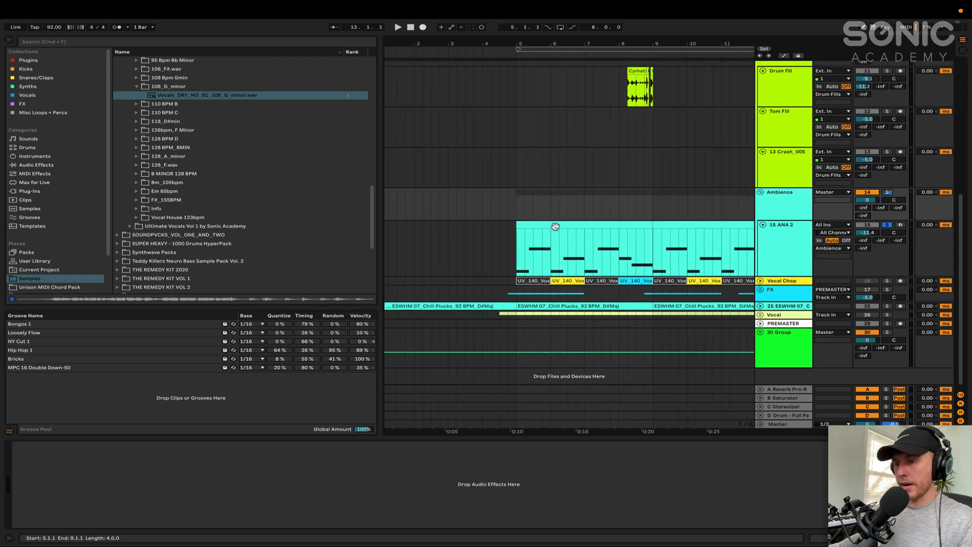
{"action": "left_click", "coordinate": [555, 226]}
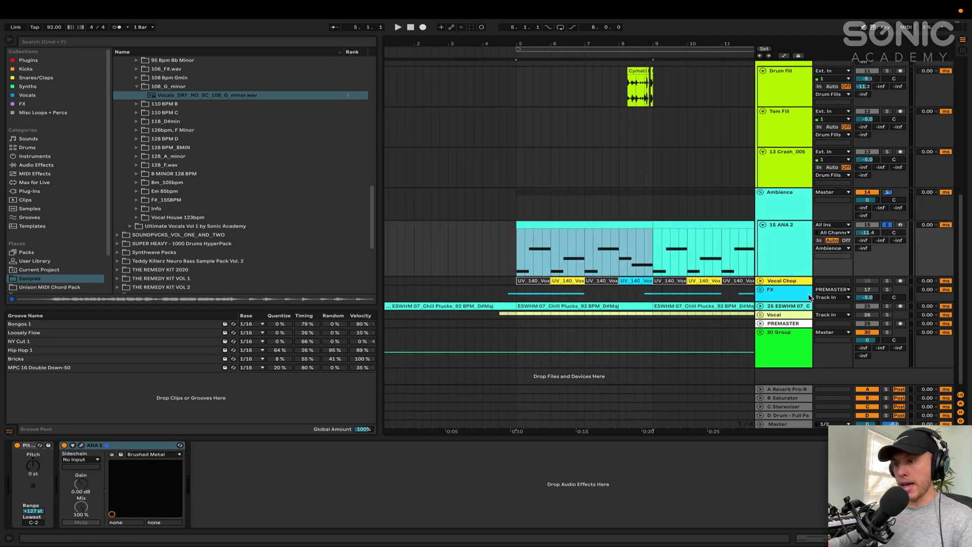
{"action": "key", "text": "space"}
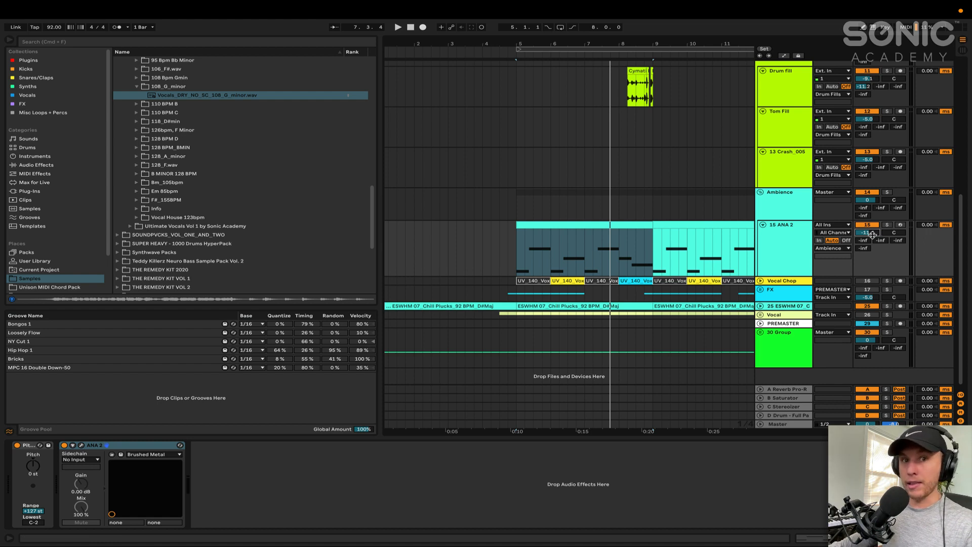
Place the insert marker at 5.1.1 and play the full mix with the ambience included
{"action": "left_click", "coordinate": [513, 205]}
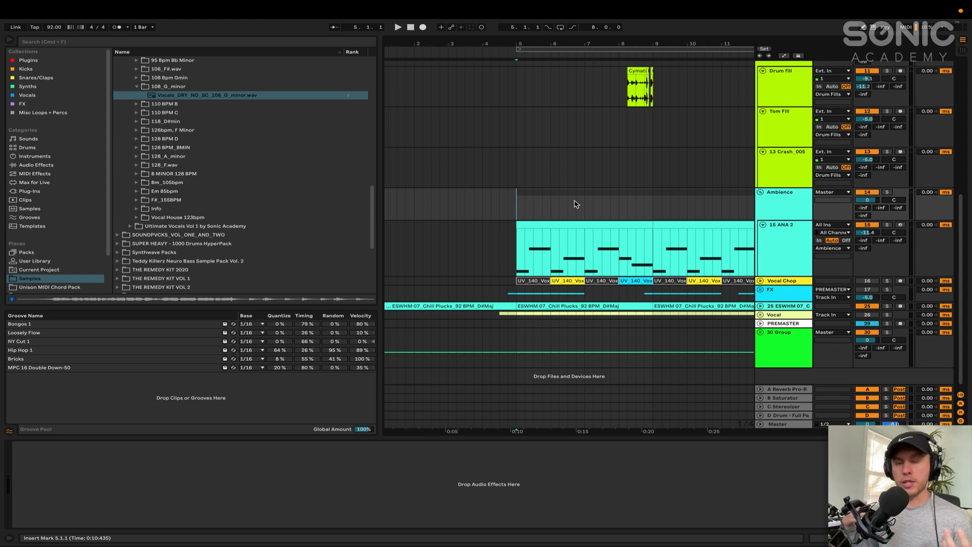
{"action": "key", "text": "space"}
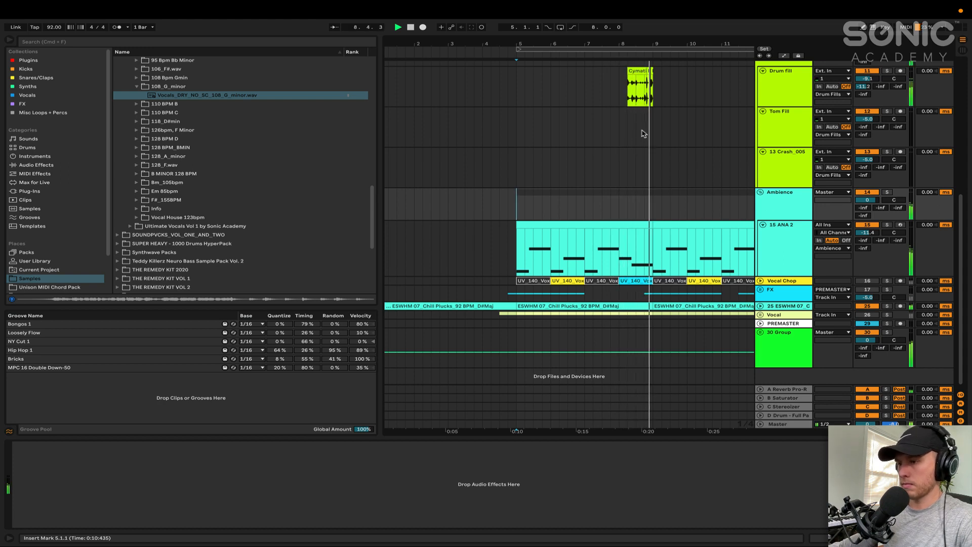
{"action": "key", "text": "space"}
Collapse the Ambience group and expand the Vocal Chop track
{"action": "left_click", "coordinate": [760, 193]}
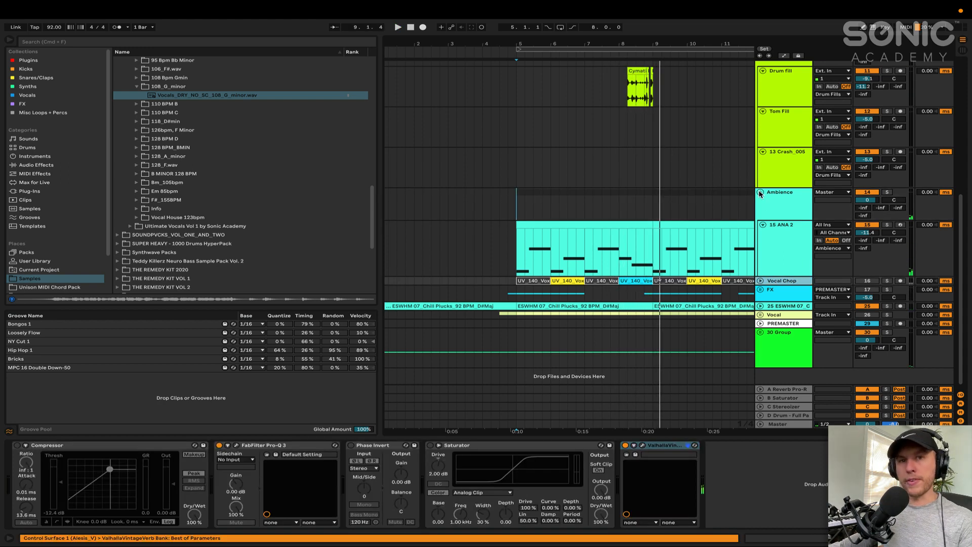
{"action": "left_click", "coordinate": [760, 193]}
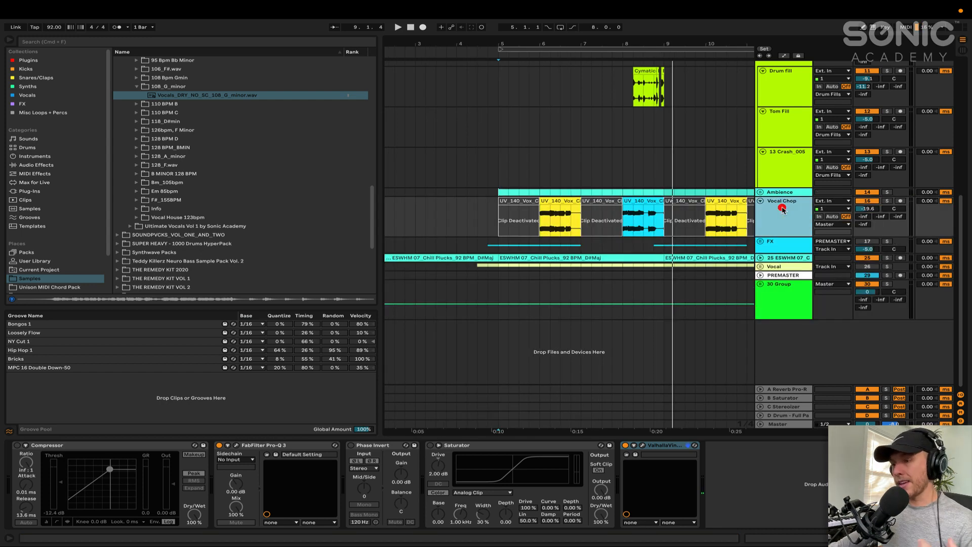
{"action": "left_click", "coordinate": [782, 207]}
Solo the Vocal Chop track and play its chops from 5.4.1
{"action": "left_click", "coordinate": [530, 172]}
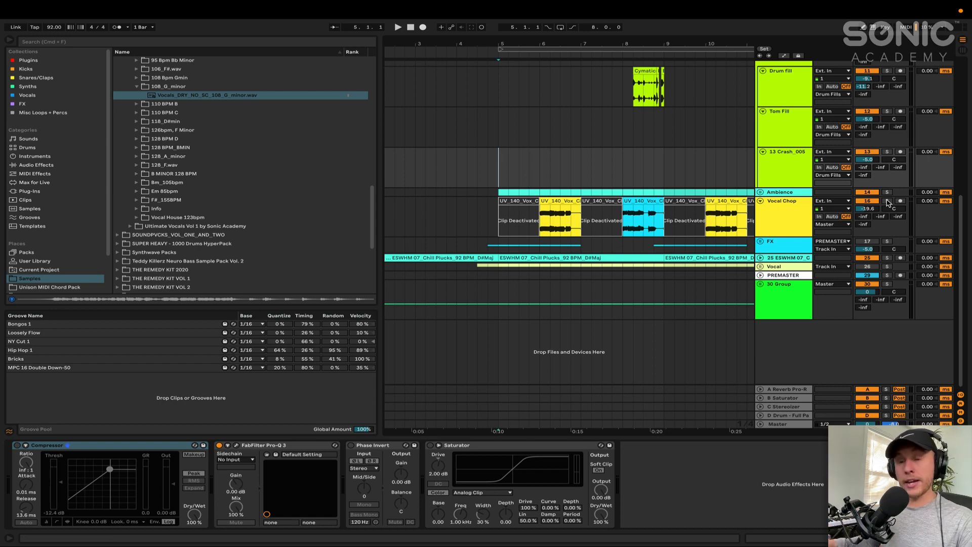
{"action": "left_click", "coordinate": [887, 201]}
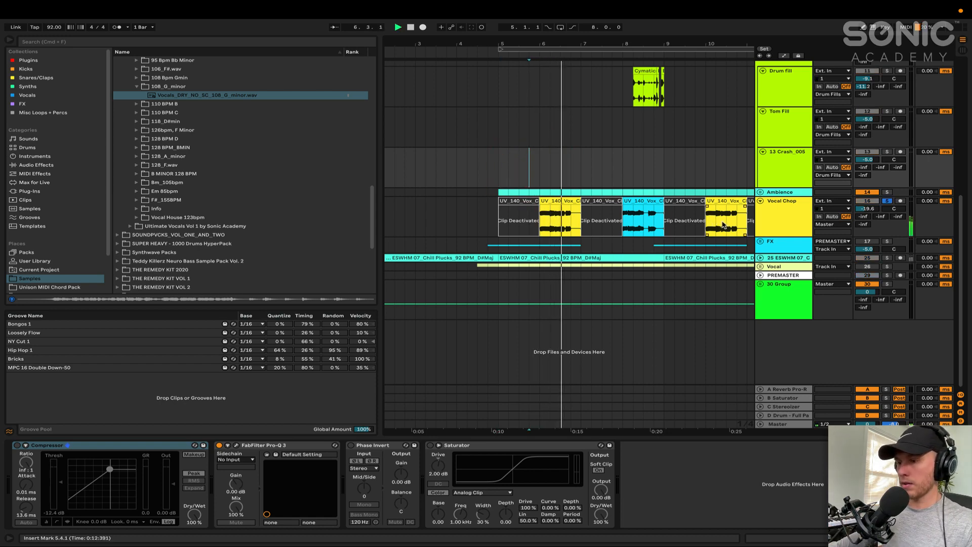
{"action": "left_click", "coordinate": [622, 177]}
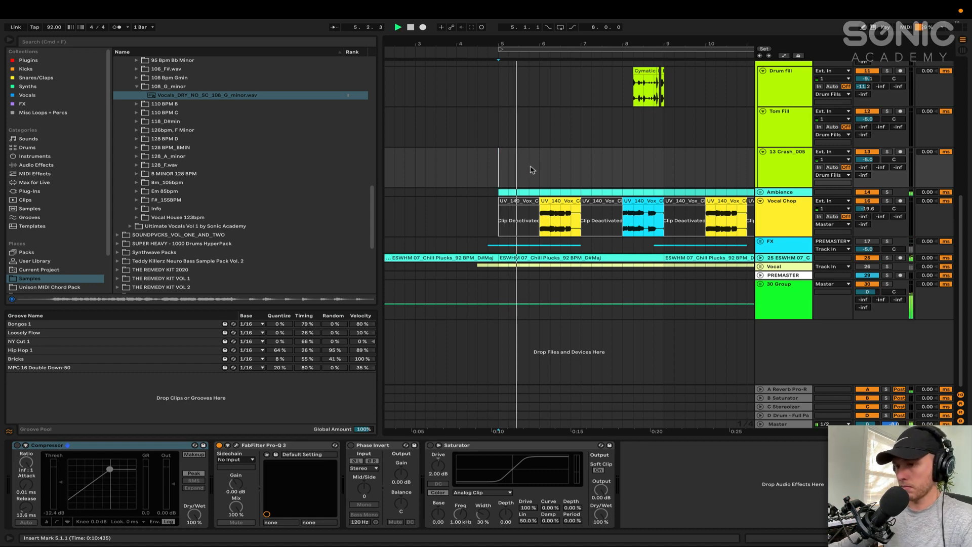
Play the full mix from 5.1.1 to hear the vocal chops alongside the other tracks
{"action": "scroll", "coordinate": [560, 169], "scroll_direction": "down", "scroll_amount": 1}
{"action": "scroll", "coordinate": [560, 169], "scroll_direction": "down", "scroll_amount": 1}
{"action": "scroll", "coordinate": [560, 169], "scroll_direction": "up", "scroll_amount": 3}
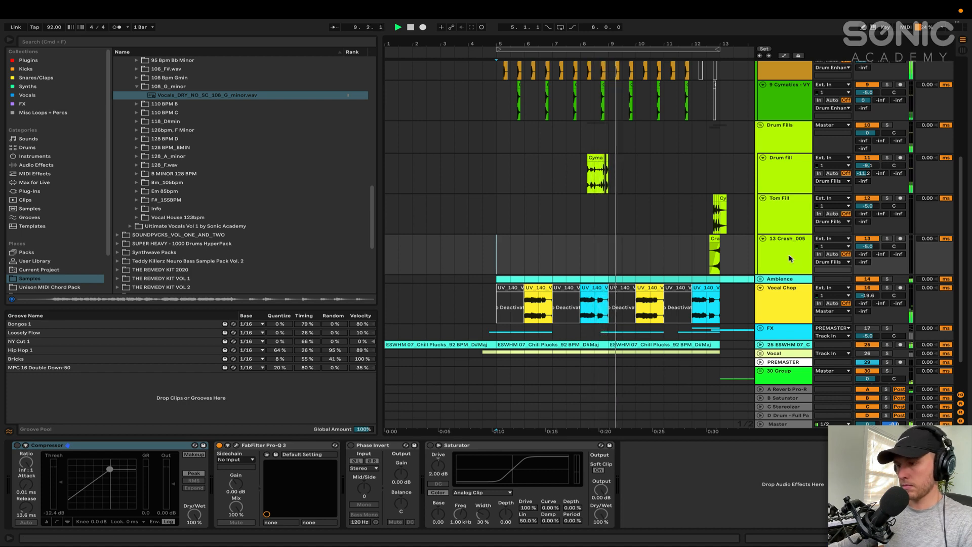
{"action": "scroll", "coordinate": [784, 293], "scroll_direction": "down", "scroll_amount": 1}
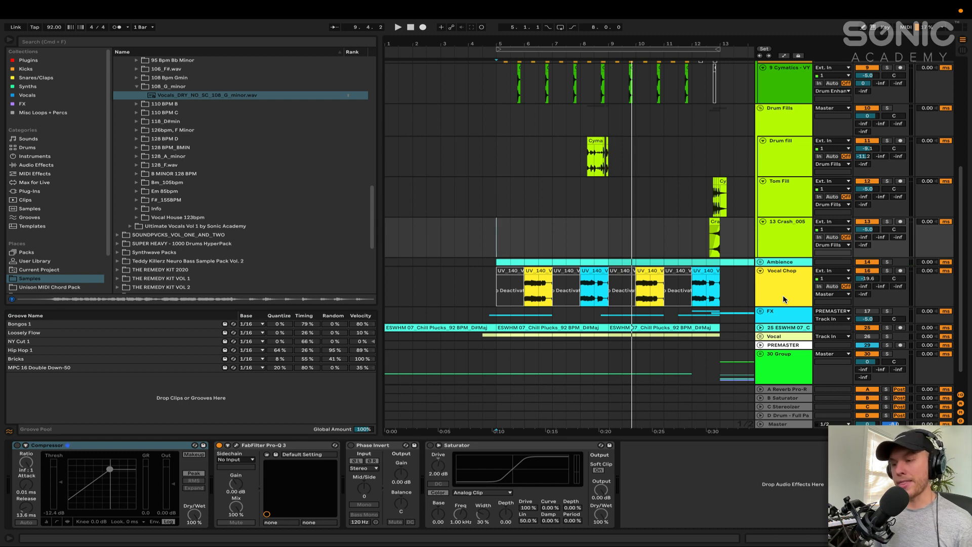
Expand the FX group to show its riser, sweep and impact tracks around bar 5
{"action": "left_click", "coordinate": [760, 311]}
{"action": "scroll", "coordinate": [620, 229], "scroll_direction": "down", "scroll_amount": 15}
{"action": "scroll", "coordinate": [623, 228], "scroll_direction": "up", "scroll_amount": 2}
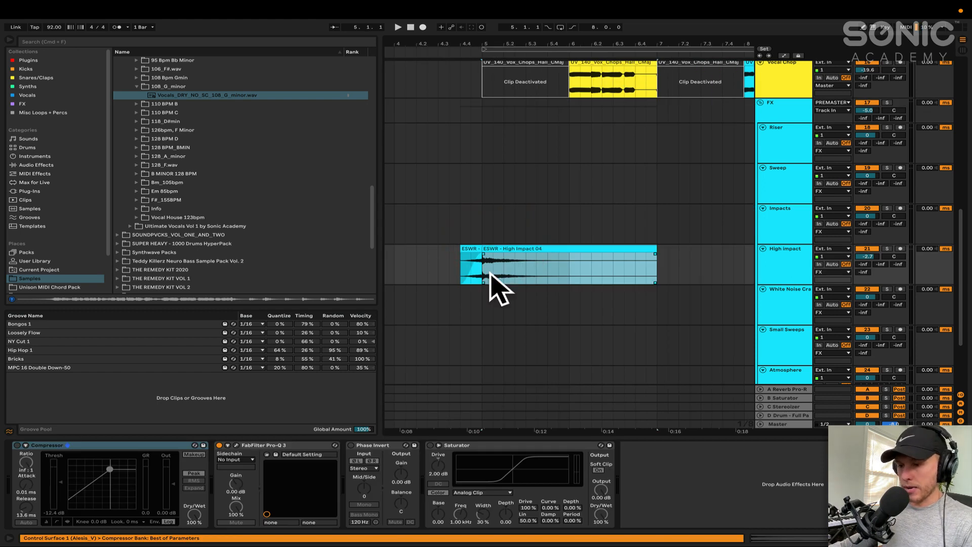
Select the start of the High Impact 04 clip from 5.1.1 to 5.1.3, followed by the short lead-in clip from 4.4.1 to 5.1.1
{"action": "left_click", "coordinate": [482, 228]}
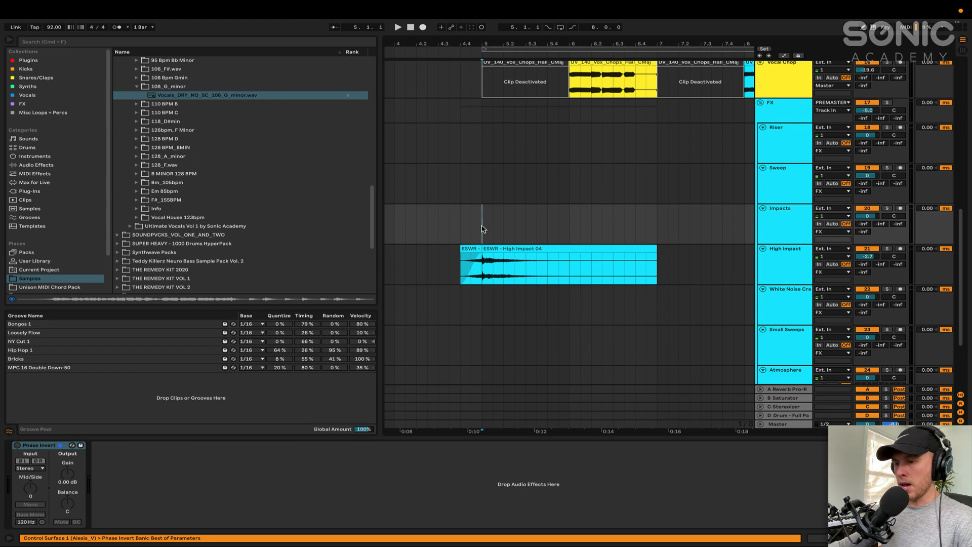
{"action": "left_click", "coordinate": [512, 273]}
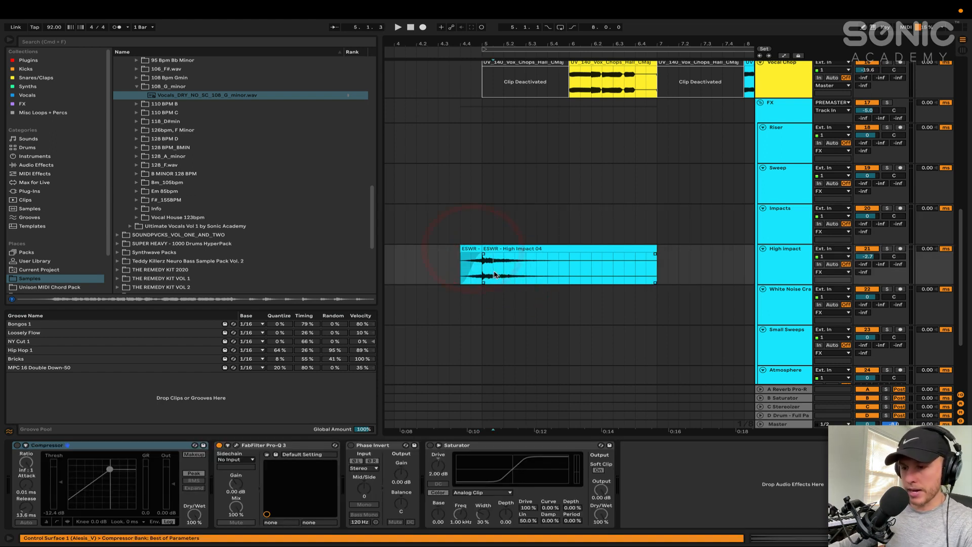
{"action": "left_click_drag", "start_coordinate": [484, 272], "coordinate": [485, 269]}
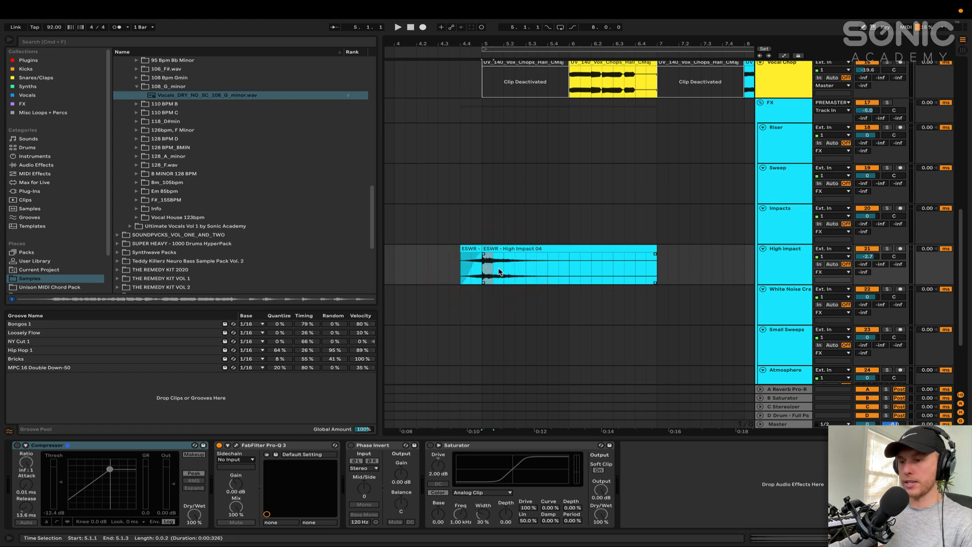
{"action": "left_click", "coordinate": [464, 248]}
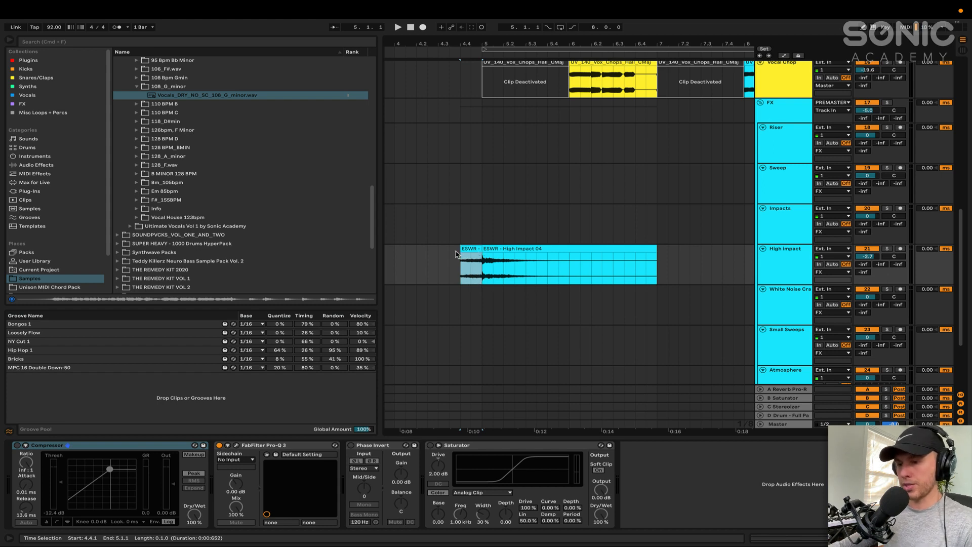
{"action": "left_click_drag", "start_coordinate": [483, 253], "coordinate": [486, 250]}
Play the high impact from 4.4.1 and select its ESWR - High Impact 04 clip
{"action": "left_click", "coordinate": [457, 224]}
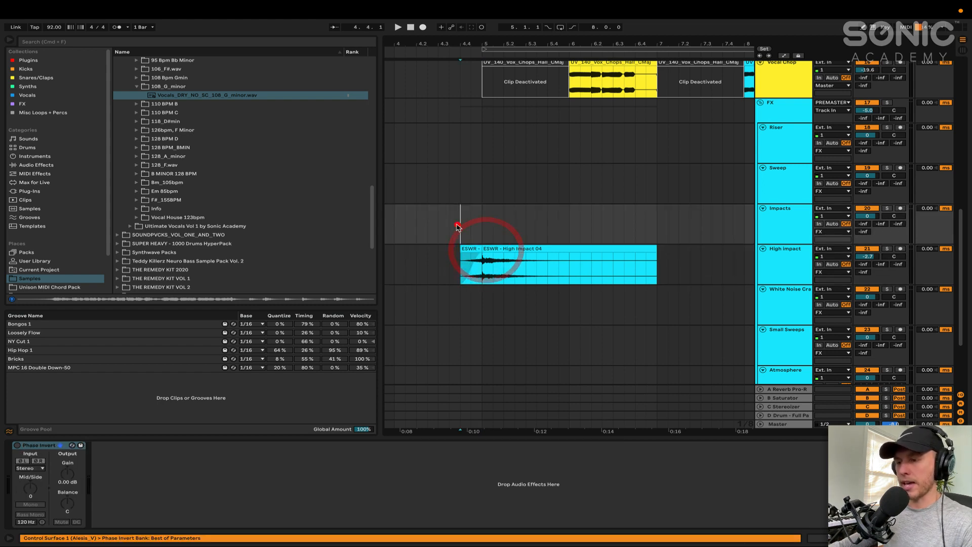
{"action": "key", "text": "space"}
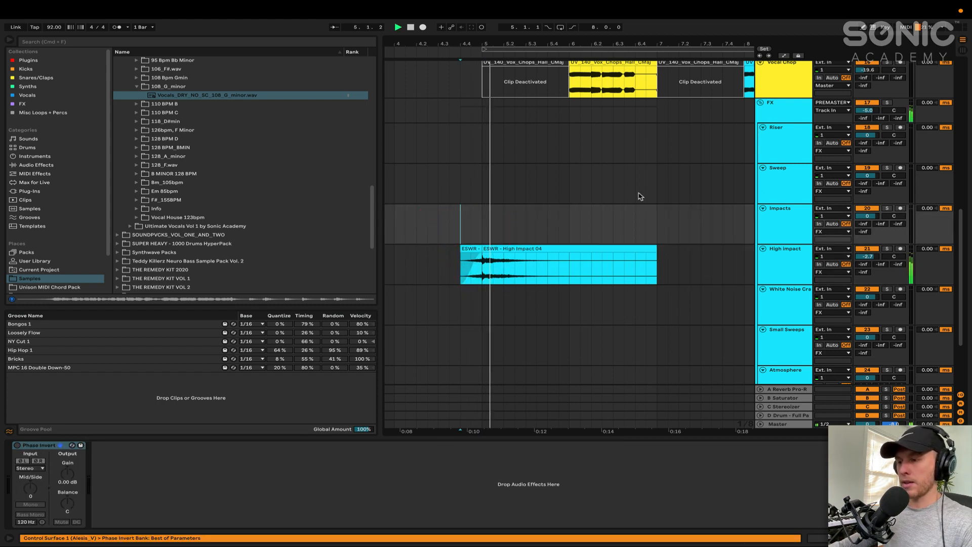
{"action": "key", "text": "space"}
{"action": "left_click", "coordinate": [502, 248]}
Place the insert marker at 8.4.1 on the Impacts track and select bar 8 on the 13 Crash_005 track
{"action": "scroll", "coordinate": [502, 248], "scroll_direction": "down", "scroll_amount": 2}
{"action": "scroll", "coordinate": [502, 248], "scroll_direction": "down", "scroll_amount": 4}
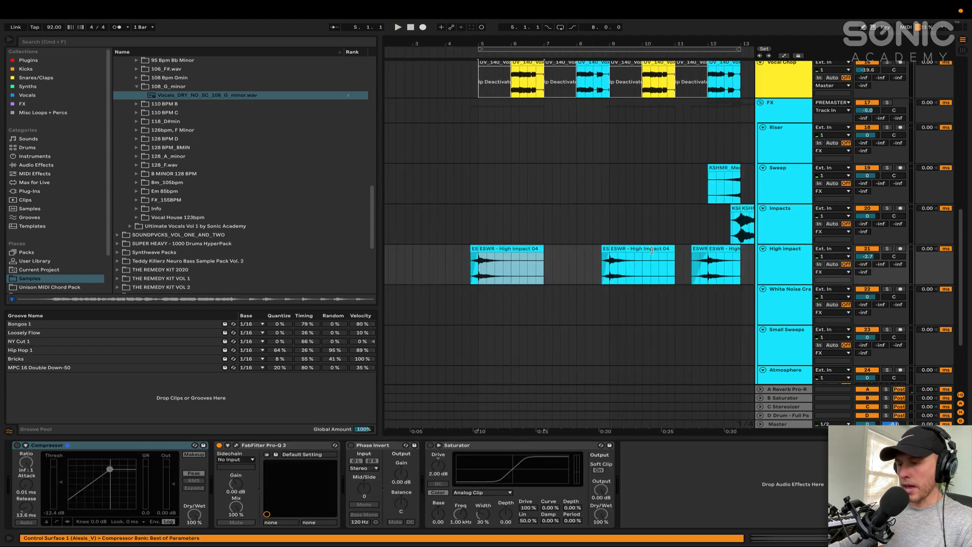
{"action": "left_click", "coordinate": [545, 232]}
{"action": "scroll", "coordinate": [535, 96], "scroll_direction": "up", "scroll_amount": 2}
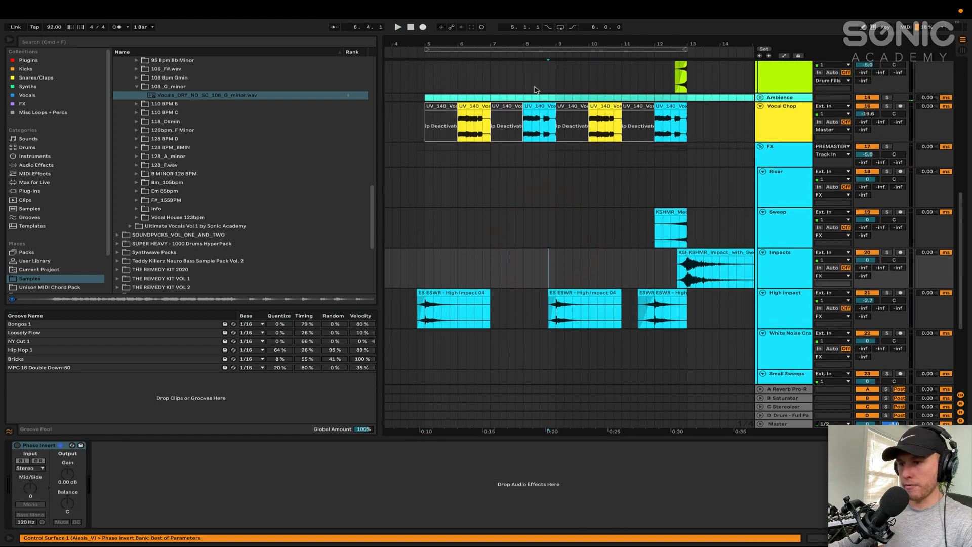
{"action": "left_click_drag", "start_coordinate": [530, 81], "coordinate": [552, 85]}
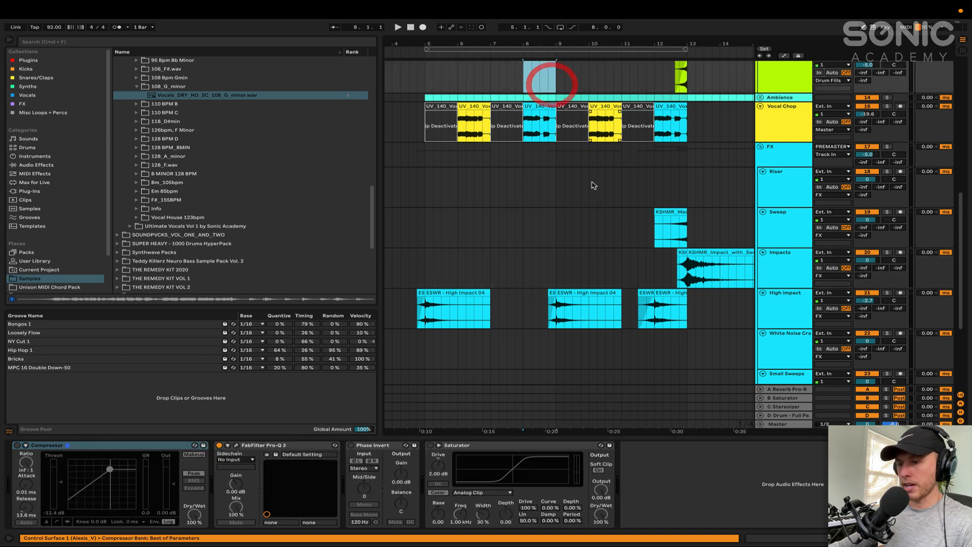
Select the range from bar 11 to 12.2.1 on the Impacts track, above the last high impact
{"action": "scroll", "coordinate": [662, 268], "scroll_direction": "down", "scroll_amount": 3}
{"action": "scroll", "coordinate": [663, 268], "scroll_direction": "up", "scroll_amount": 2}
{"action": "scroll", "coordinate": [658, 253], "scroll_direction": "up", "scroll_amount": 2}
{"action": "left_click_drag", "start_coordinate": [622, 213], "coordinate": [655, 221]}
{"action": "left_click_drag", "start_coordinate": [587, 205], "coordinate": [656, 216]}
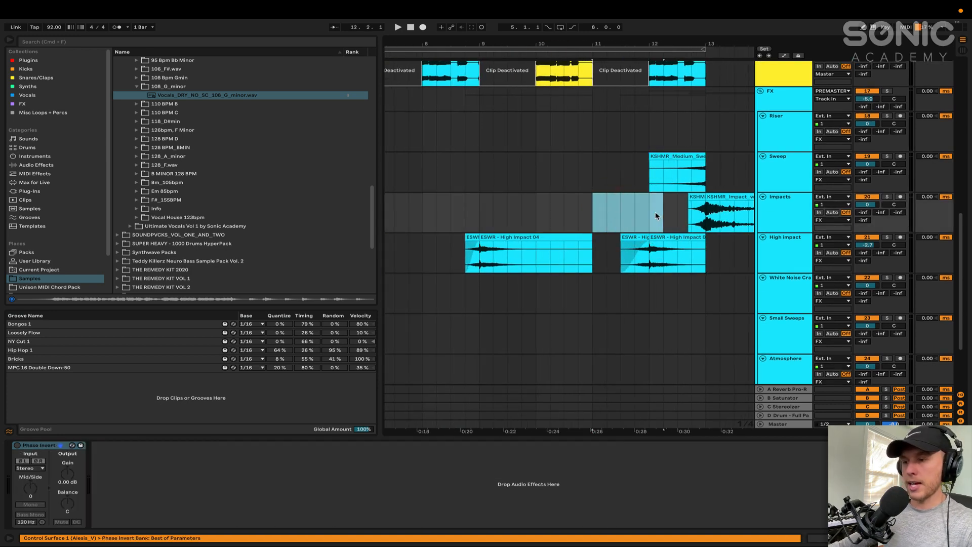
Play the last high impacts and the KSHMR impact with sweep from 11.3.1 up to bar 13
{"action": "left_click", "coordinate": [647, 214]}
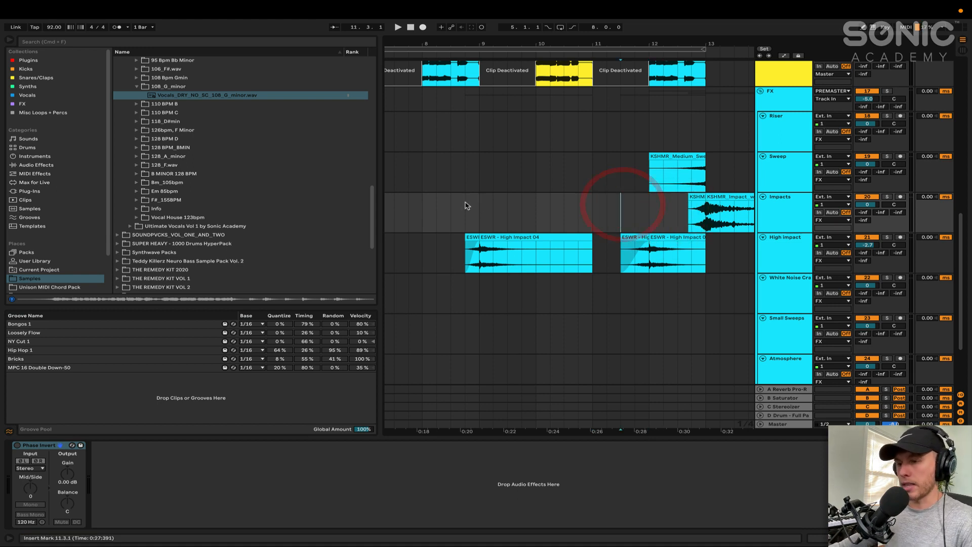
{"action": "scroll", "coordinate": [467, 205], "scroll_direction": "down", "scroll_amount": 2}
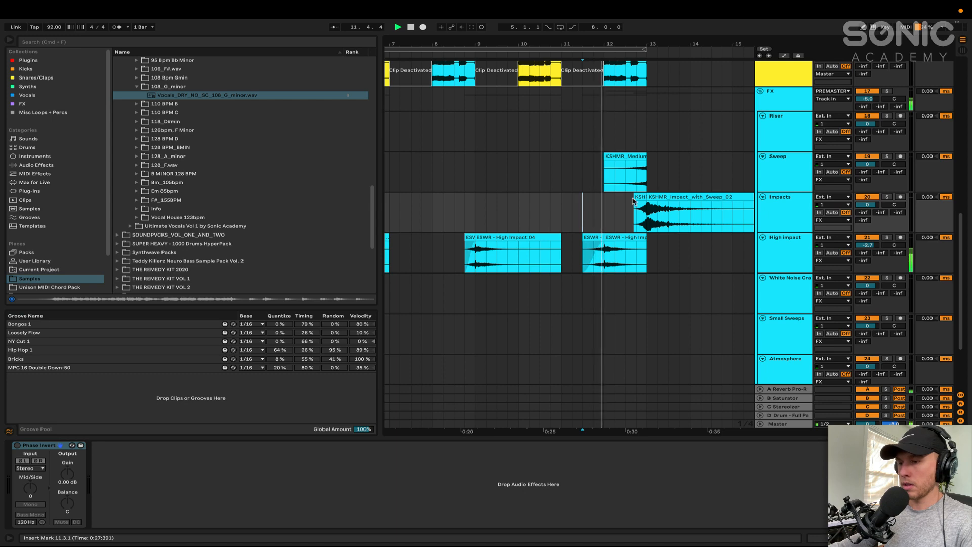
{"action": "scroll", "coordinate": [590, 179], "scroll_direction": "up", "scroll_amount": 6}
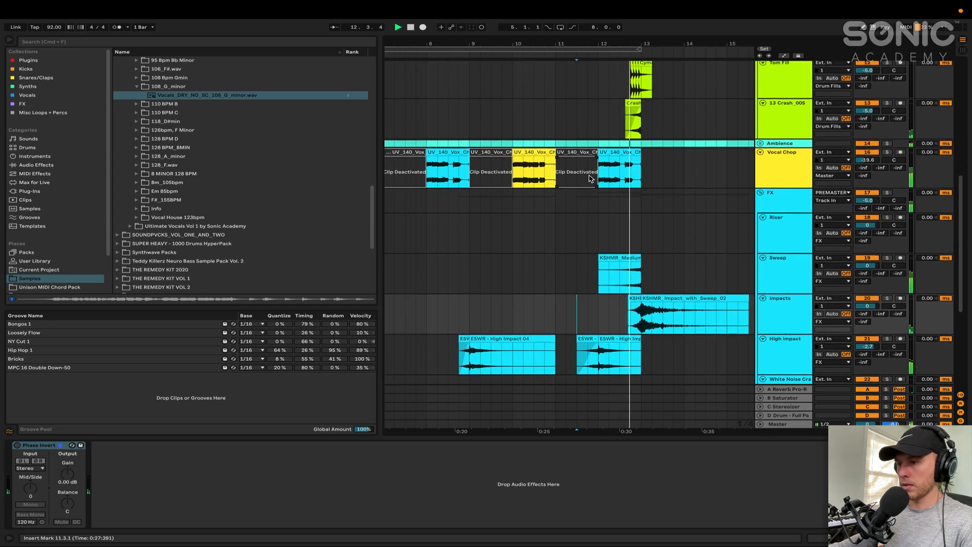
{"action": "scroll", "coordinate": [591, 178], "scroll_direction": "down", "scroll_amount": 4}
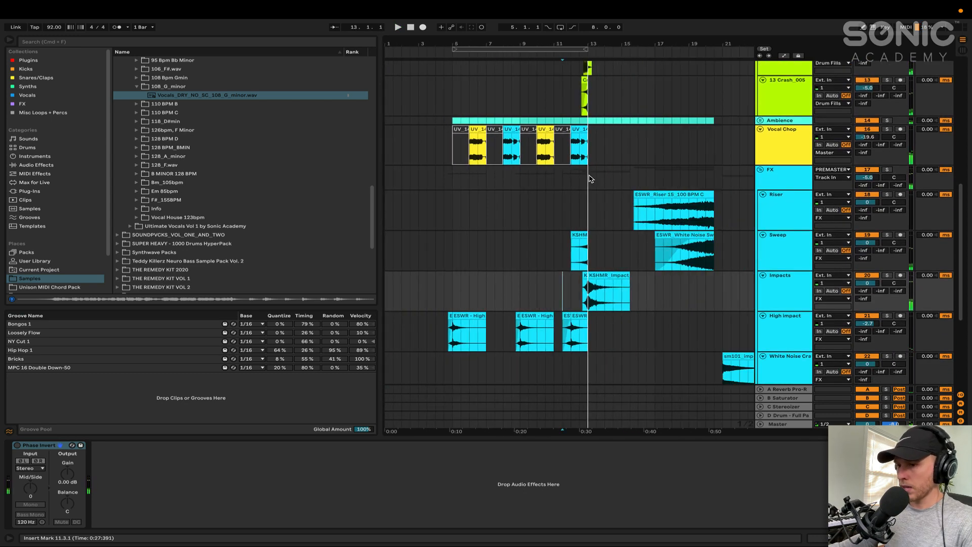
{"action": "scroll", "coordinate": [457, 183], "scroll_direction": "down", "scroll_amount": 5}
Place the insert marker at 4.3.1 and fold the FX, Vocal Chop, Drum Fills and Drum Enhancers tracks
{"action": "left_click", "coordinate": [458, 183]}
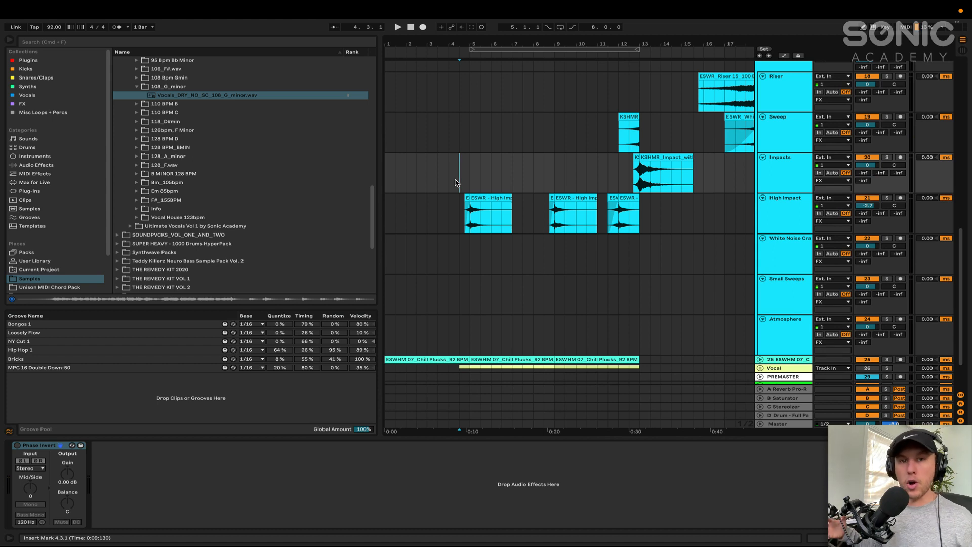
{"action": "scroll", "coordinate": [458, 183], "scroll_direction": "up", "scroll_amount": 4}
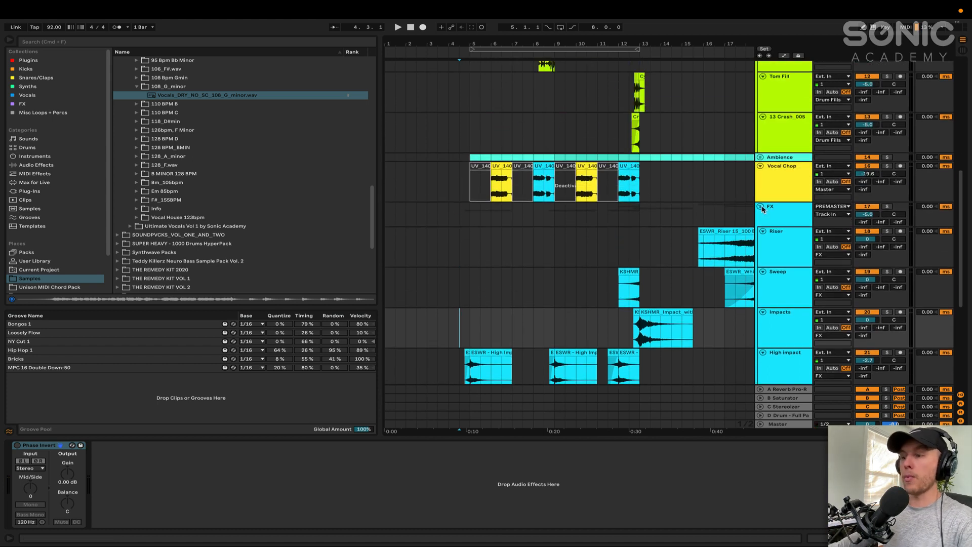
{"action": "left_click", "coordinate": [760, 206]}
{"action": "left_click", "coordinate": [760, 166]}
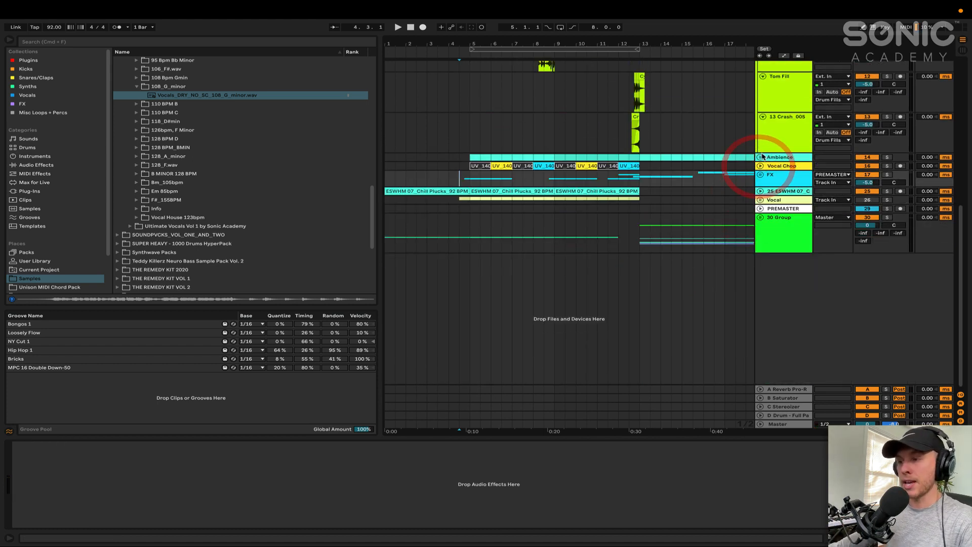
{"action": "scroll", "coordinate": [759, 143], "scroll_direction": "up", "scroll_amount": 3}
{"action": "scroll", "coordinate": [760, 143], "scroll_direction": "up", "scroll_amount": 1}
{"action": "left_click", "coordinate": [761, 111]}
{"action": "scroll", "coordinate": [760, 114], "scroll_direction": "up", "scroll_amount": 5}
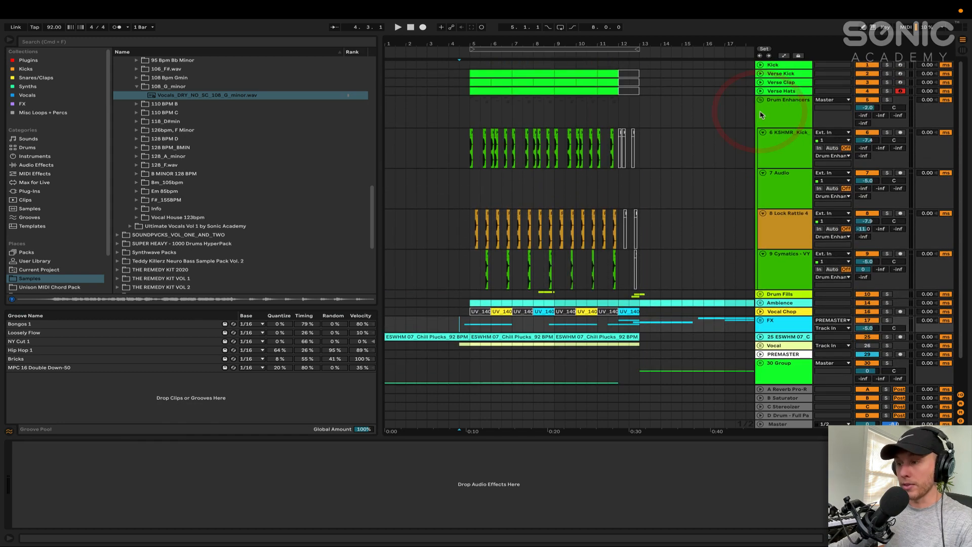
{"action": "left_click", "coordinate": [761, 101]}
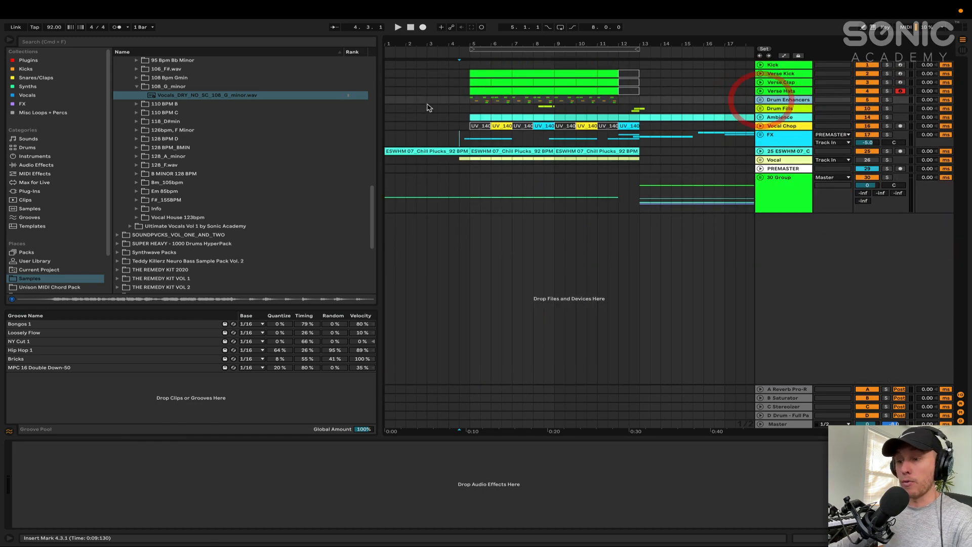
Play the verse from 4.3.1 and compare it with the Drum Enhancers through FX tracks deactivated and reactivated together
{"action": "left_click", "coordinate": [455, 106]}
{"action": "key", "text": "space"}
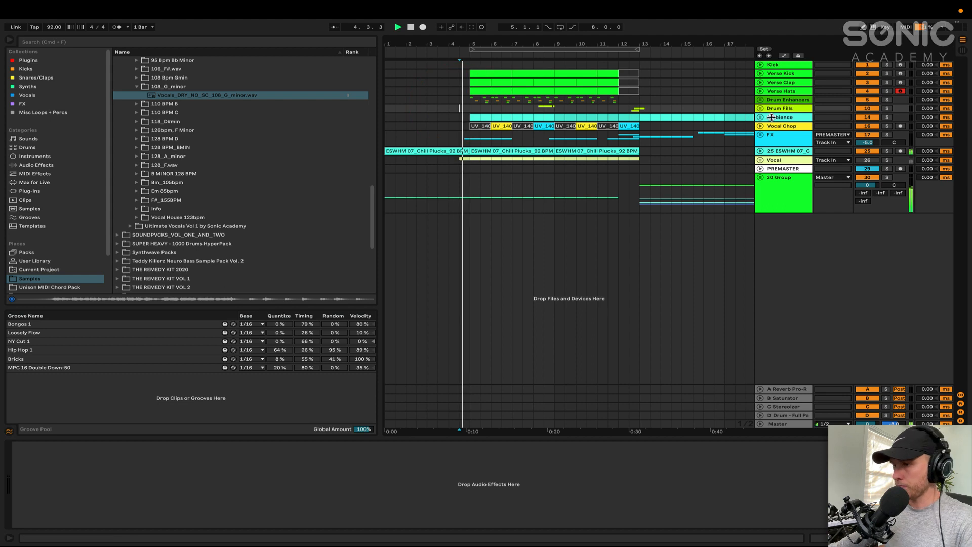
{"action": "left_click_drag", "start_coordinate": [782, 100], "coordinate": [787, 143]}
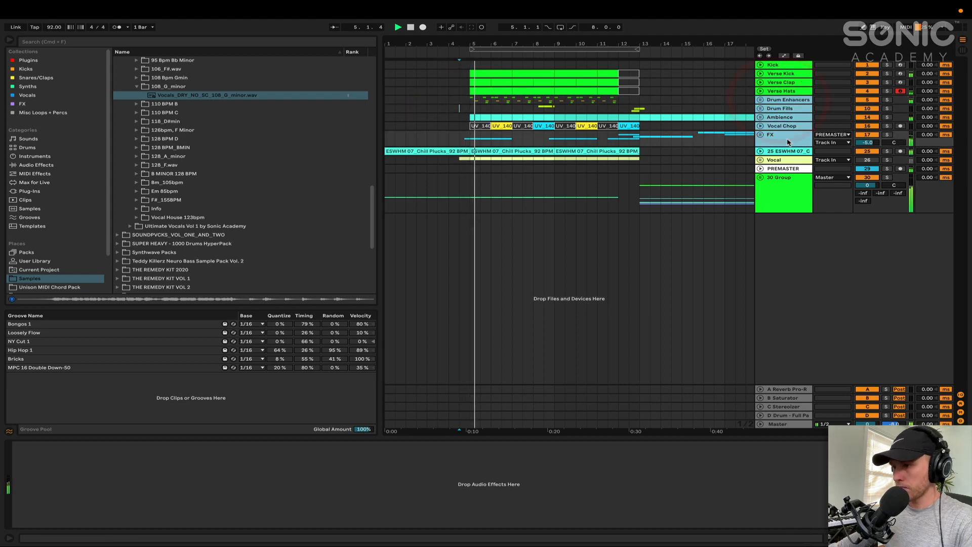
{"action": "left_click", "coordinate": [867, 100]}
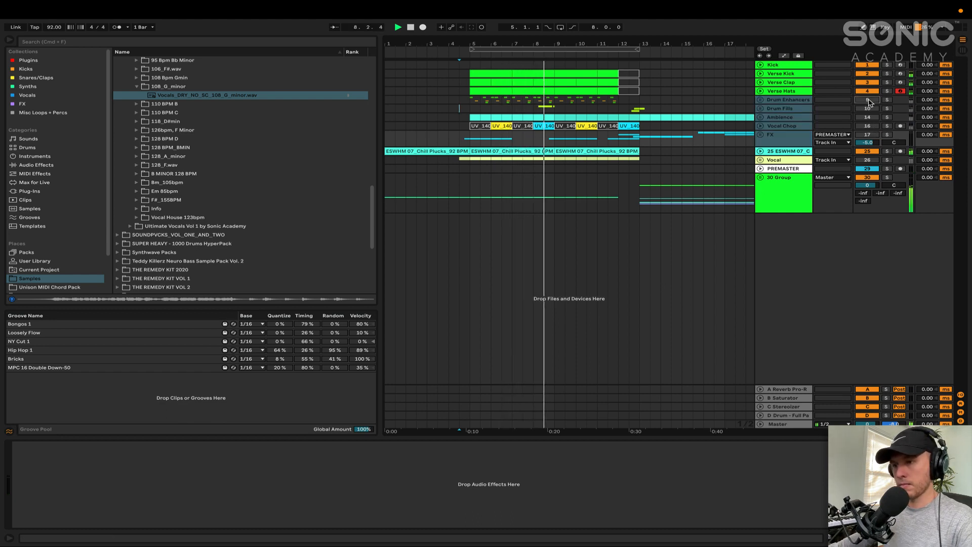
{"action": "left_click", "coordinate": [869, 101]}
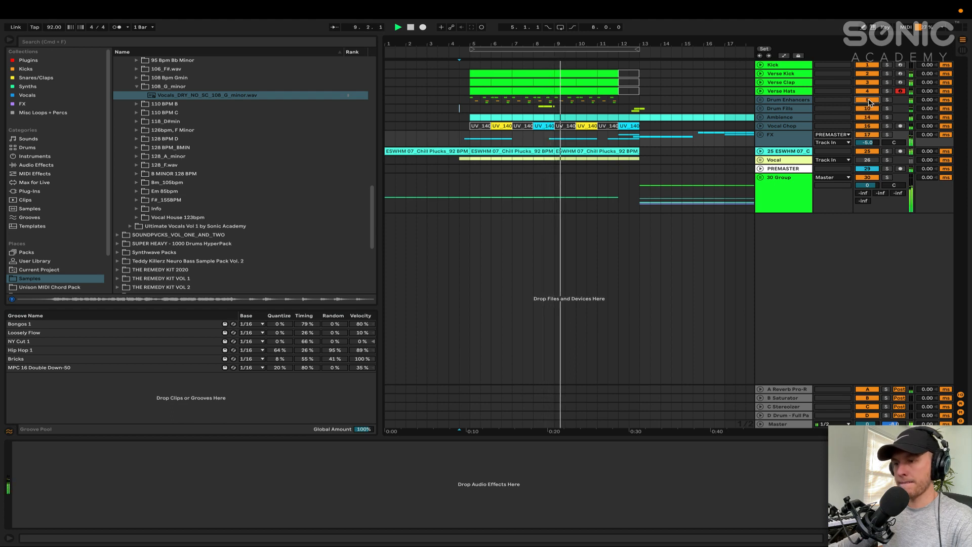
Activate the Vocal track and play the verse again from 4.3.1
{"action": "left_click", "coordinate": [868, 161]}
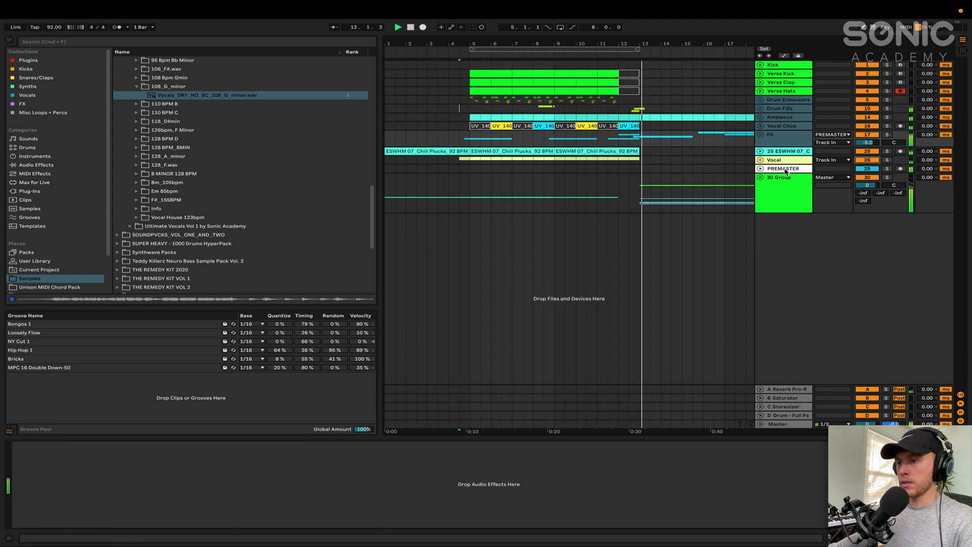
{"action": "left_click", "coordinate": [460, 91]}
{"action": "key", "text": "space"}
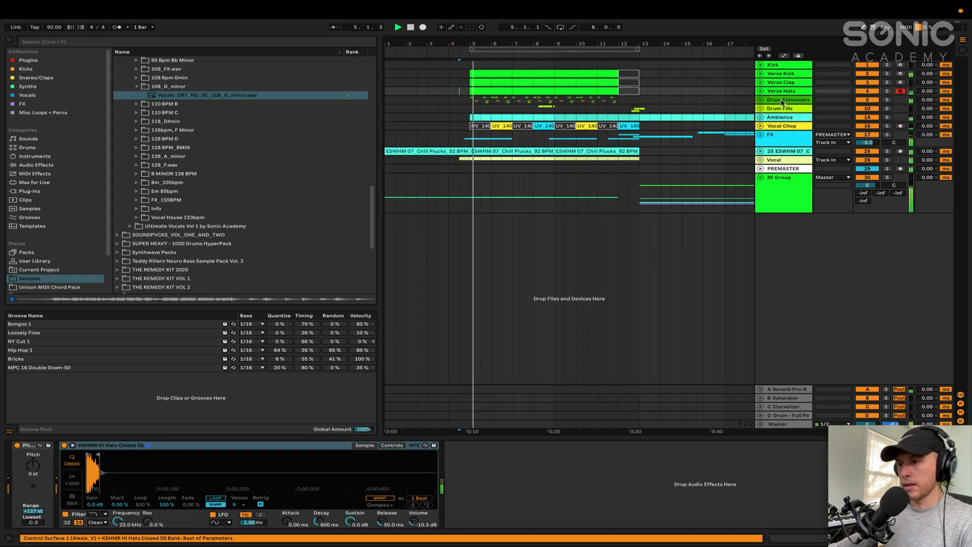
Deactivate and reactivate the Drum Enhancers through FX tracks together to compare their effect with the vocal playing
{"action": "left_click", "coordinate": [782, 100]}
{"action": "left_click", "coordinate": [782, 132], "text": "shift"}
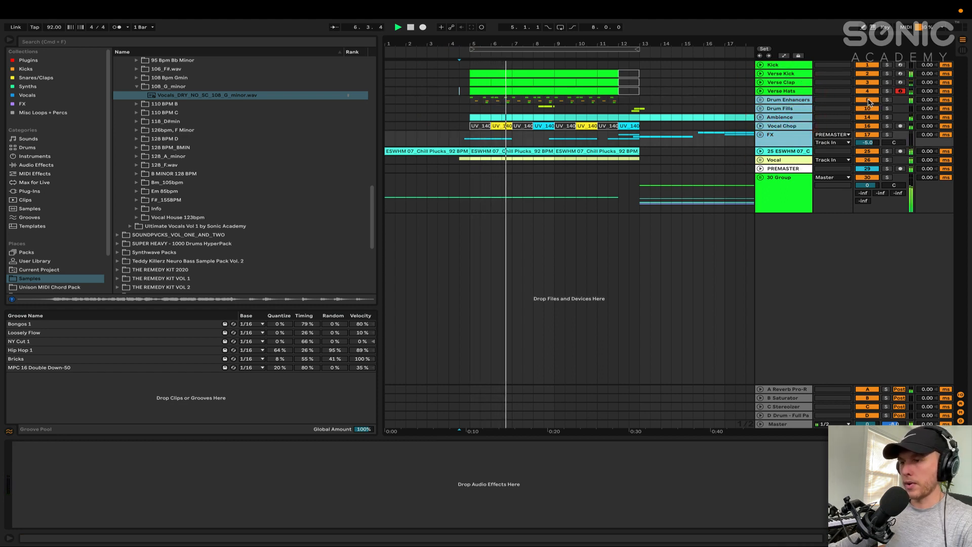
{"action": "left_click", "coordinate": [868, 100]}
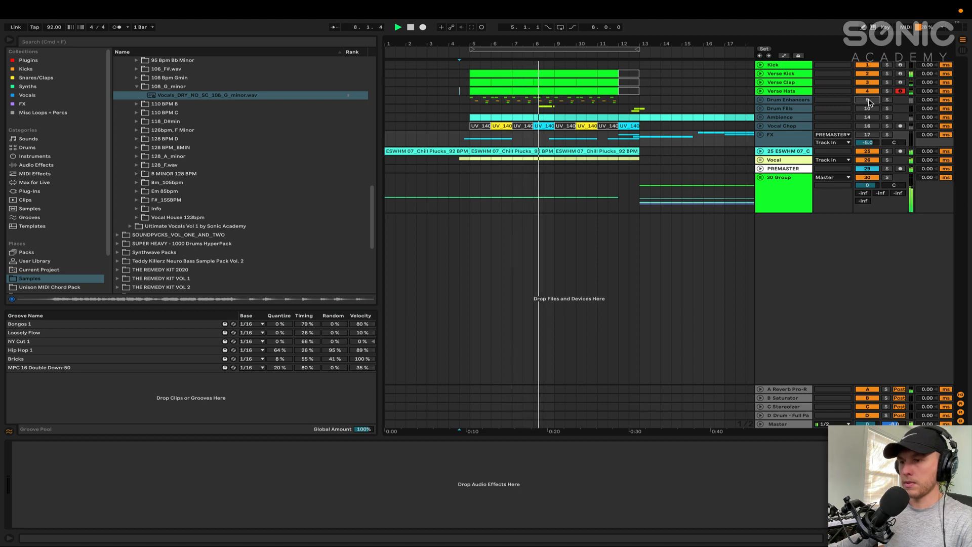
{"action": "left_click", "coordinate": [868, 100]}
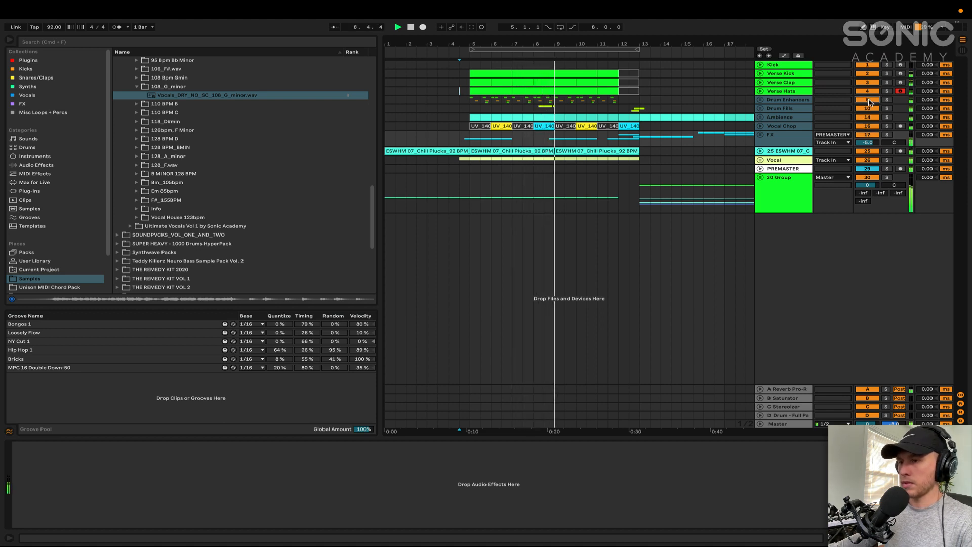